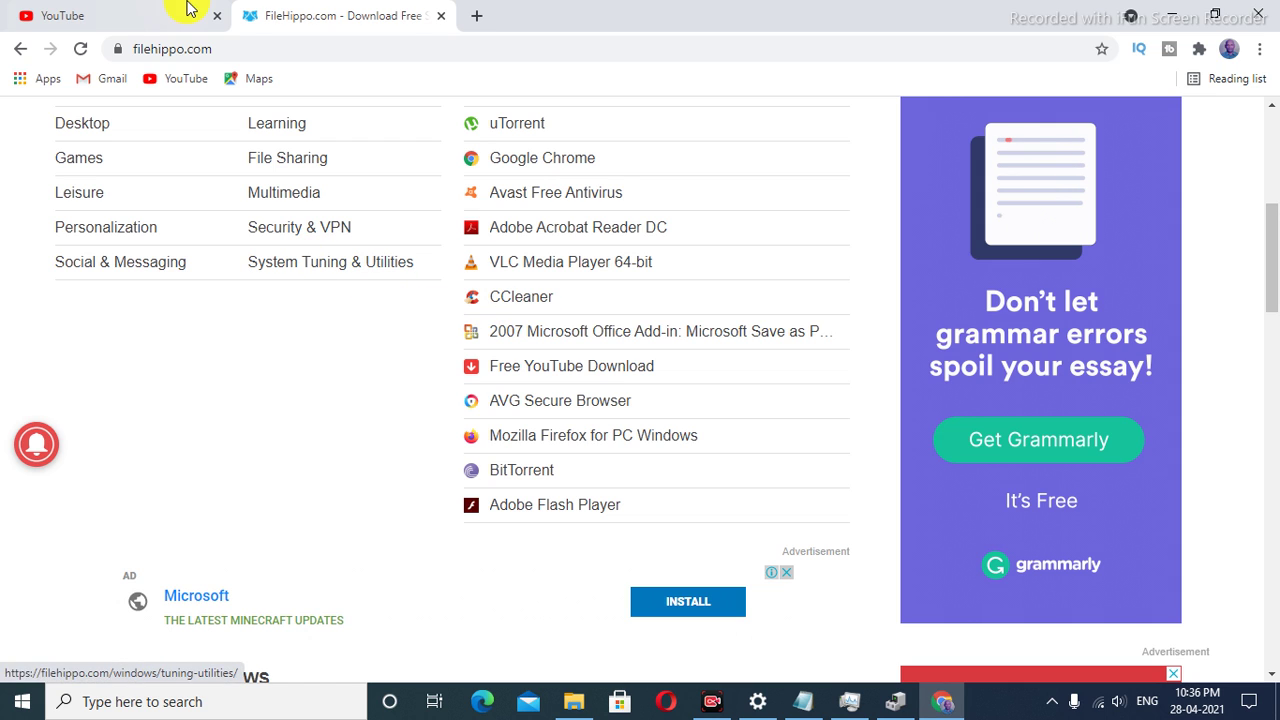
Search Google for "CC CLEAR" in a new browser tab
click(472, 16)
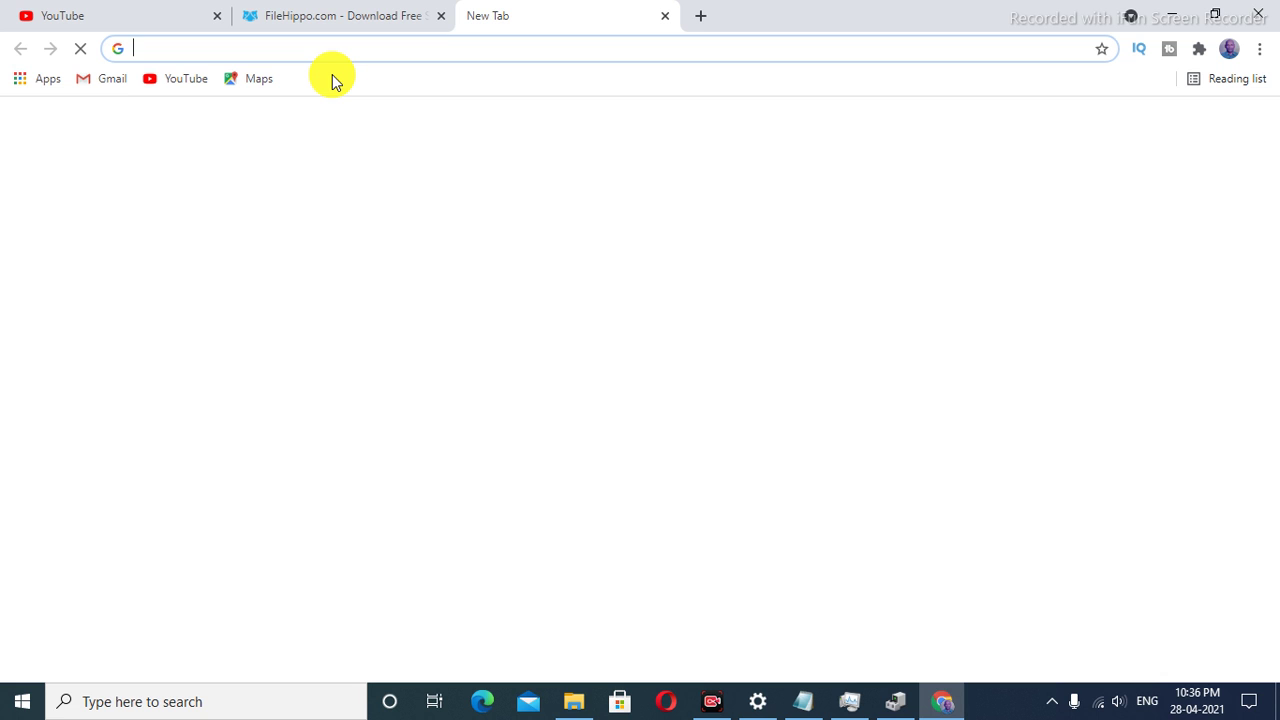
text(www)
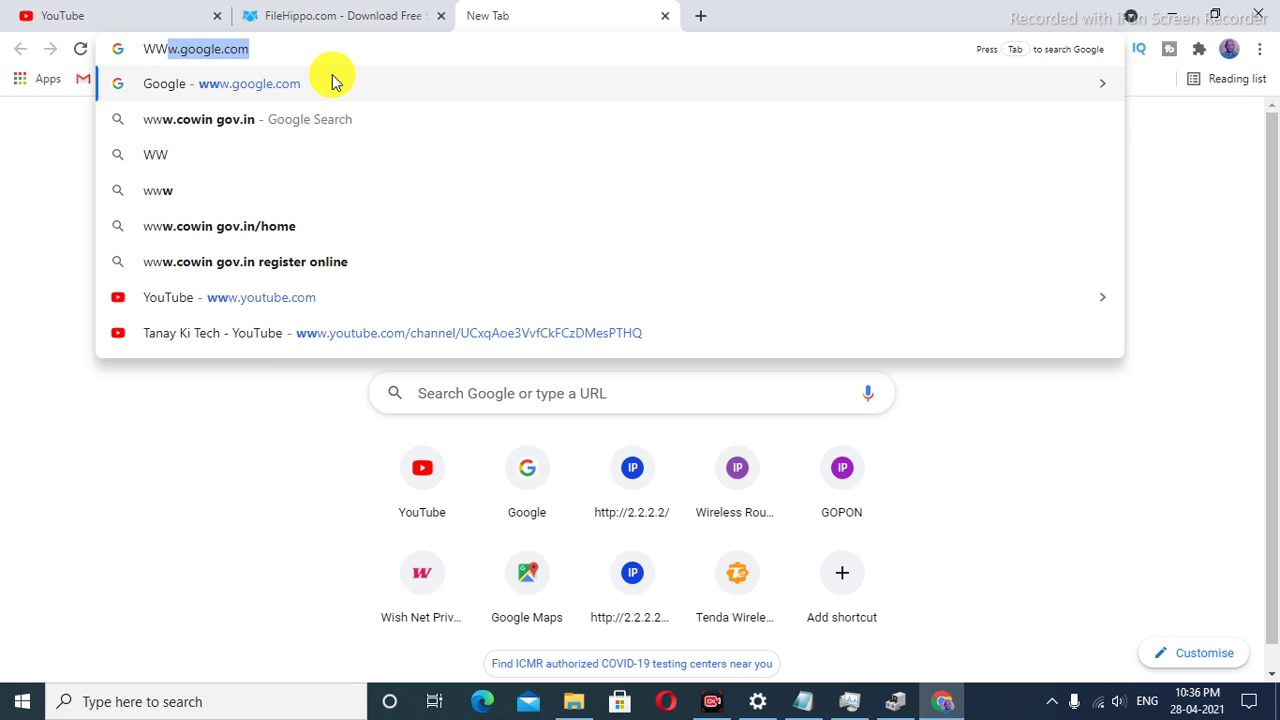
key(Return)
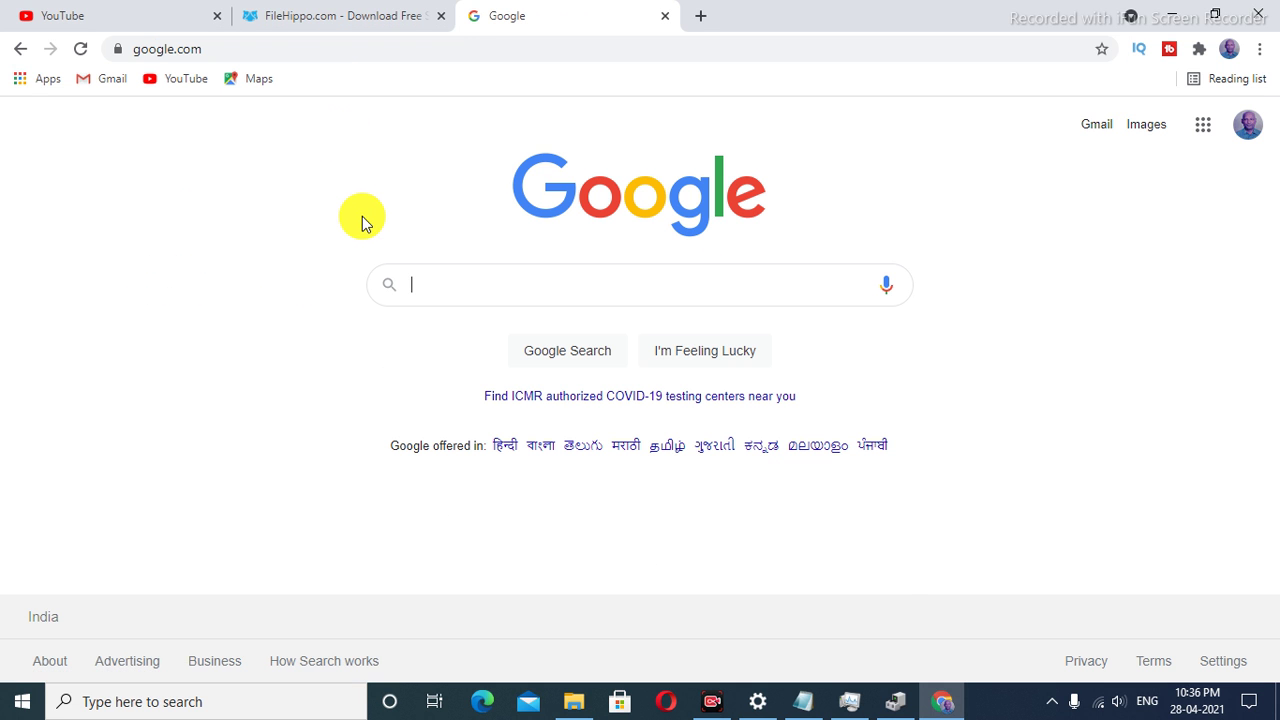
text(CC CLE)
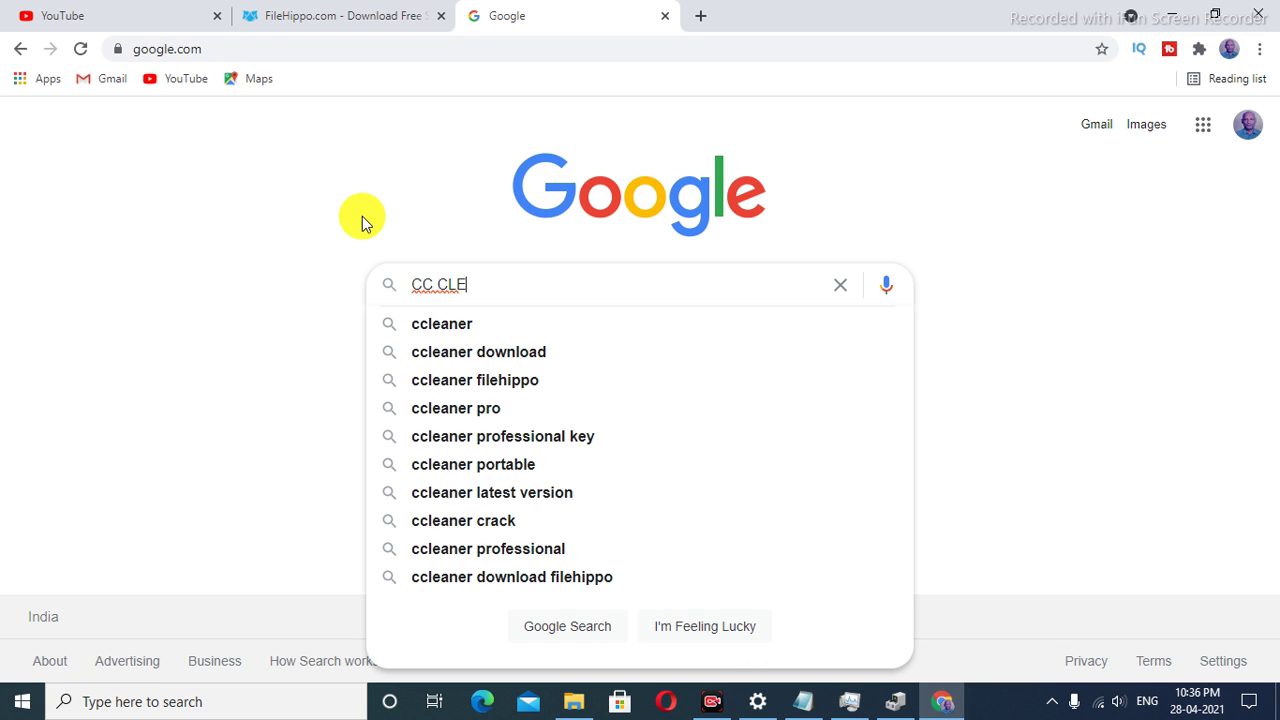
text(AR)
key(Return)
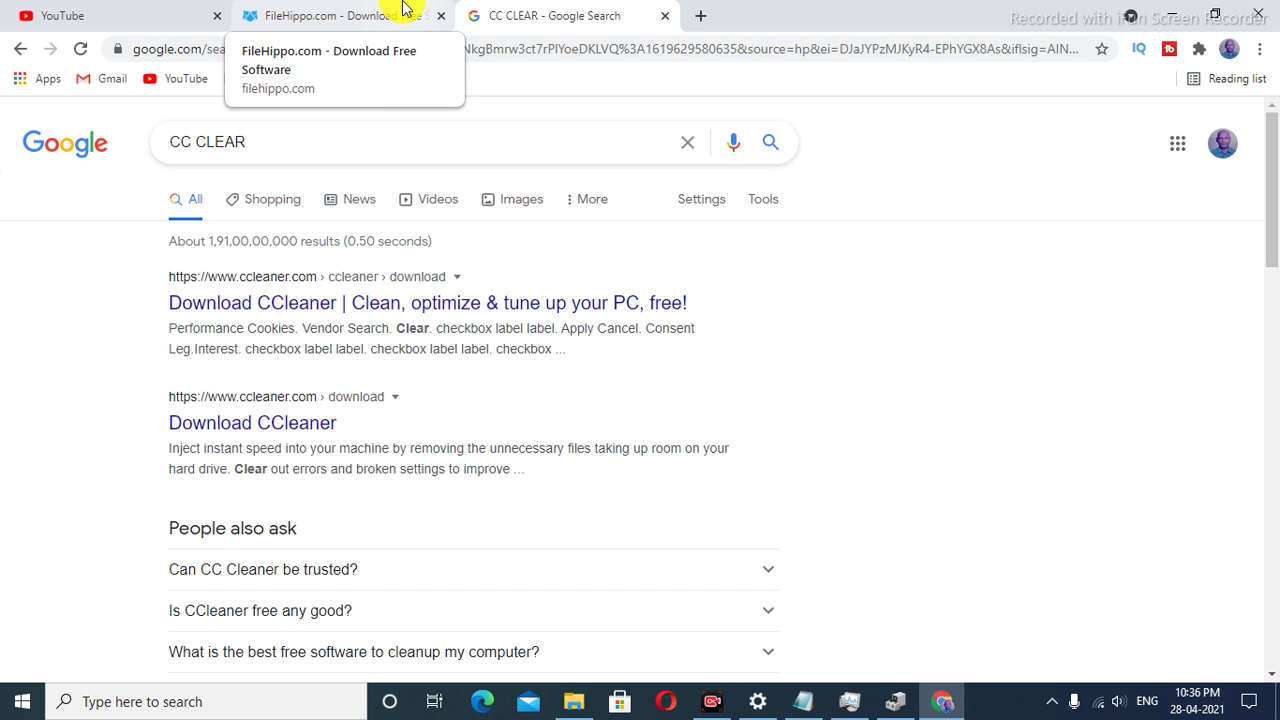
Close the Google results and request the latest version of CCleaner from FileHippo's list of popular software, dismissing the ad
click(364, 8)
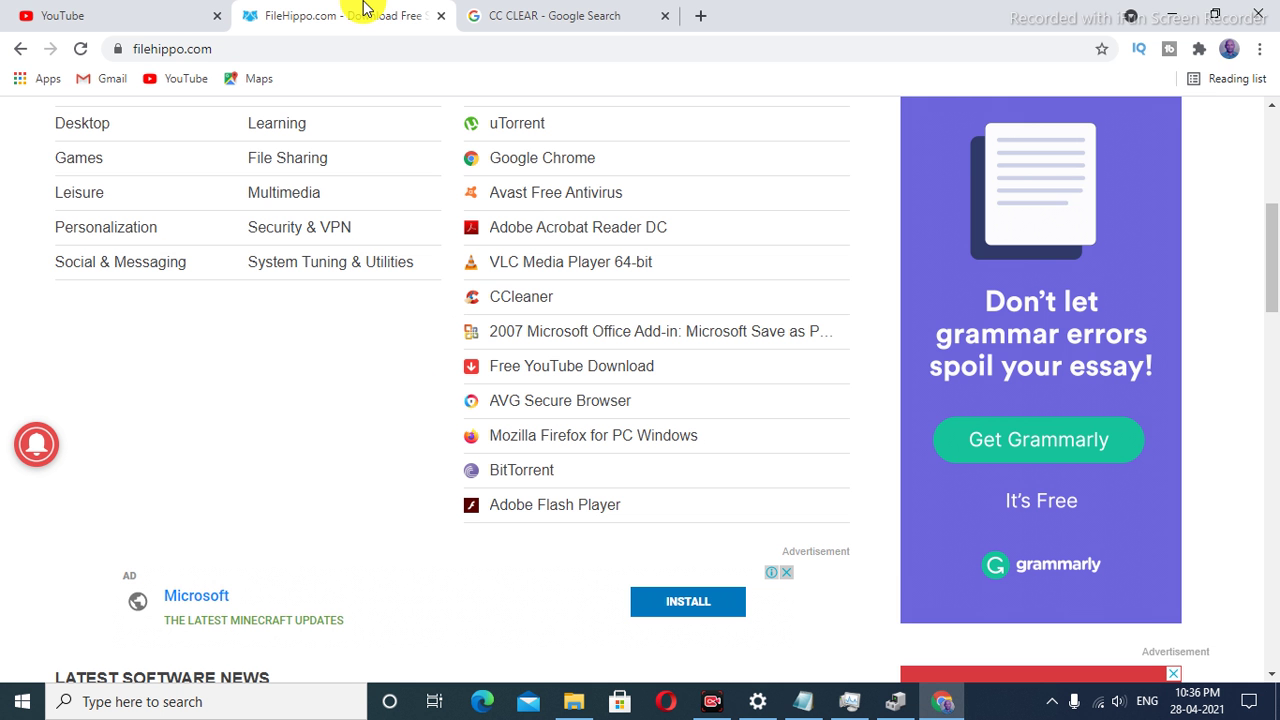
scroll(334, 354, up, 5)
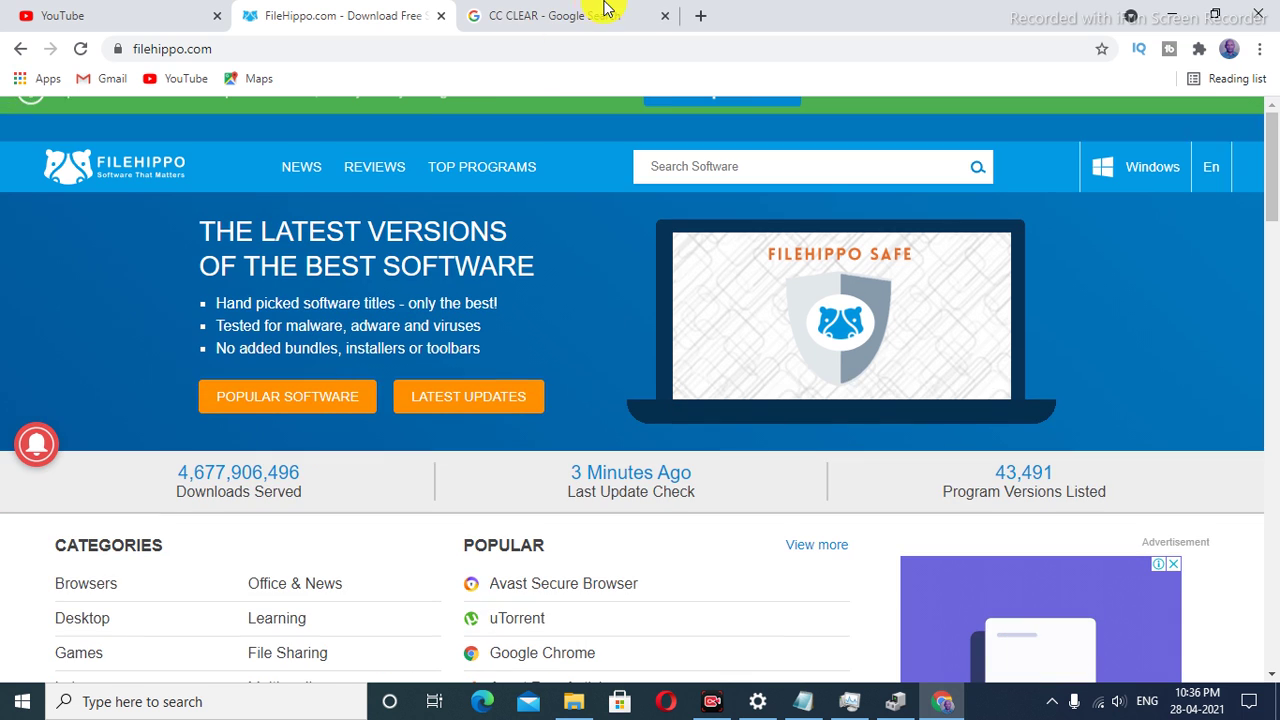
click(662, 14)
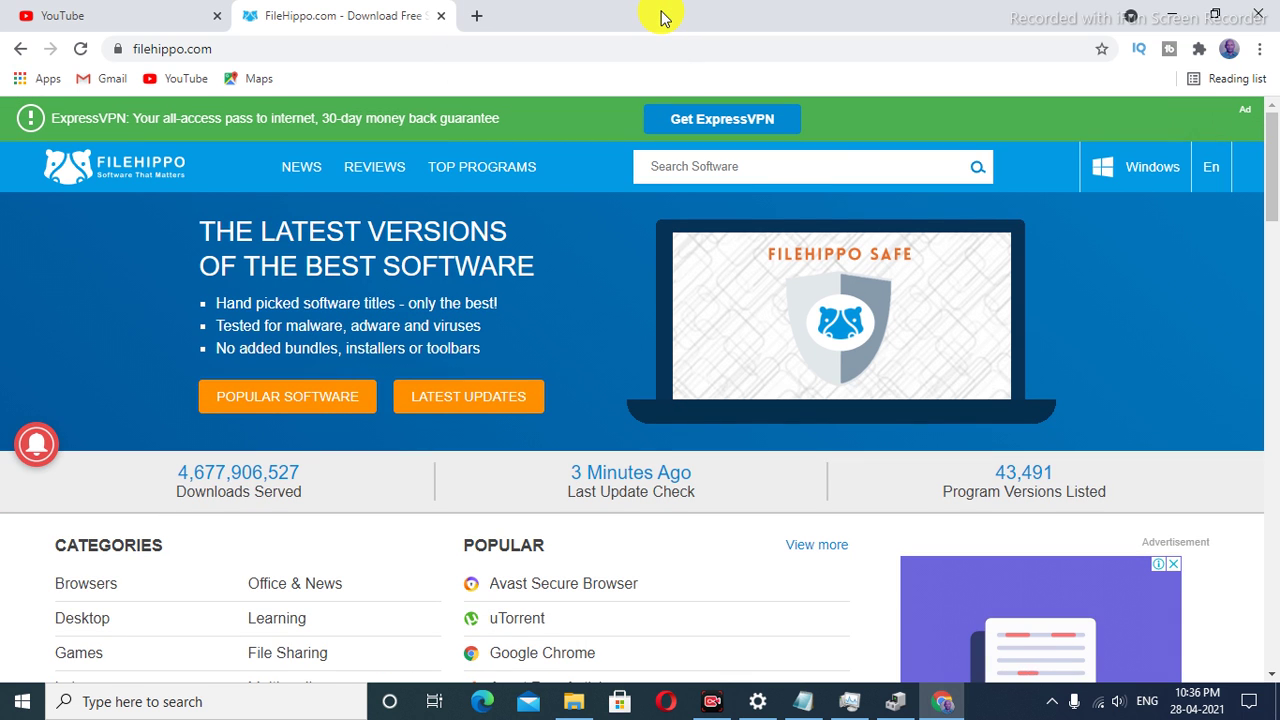
scroll(380, 340, down, 3)
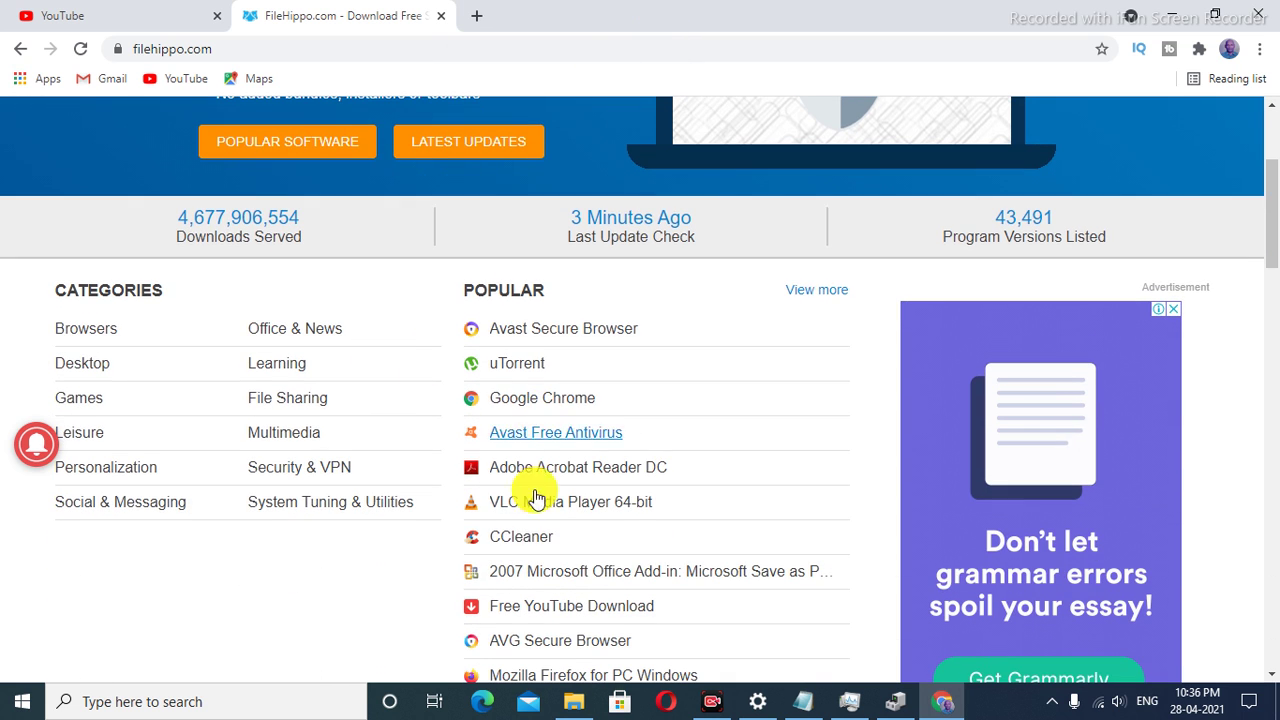
click(523, 545)
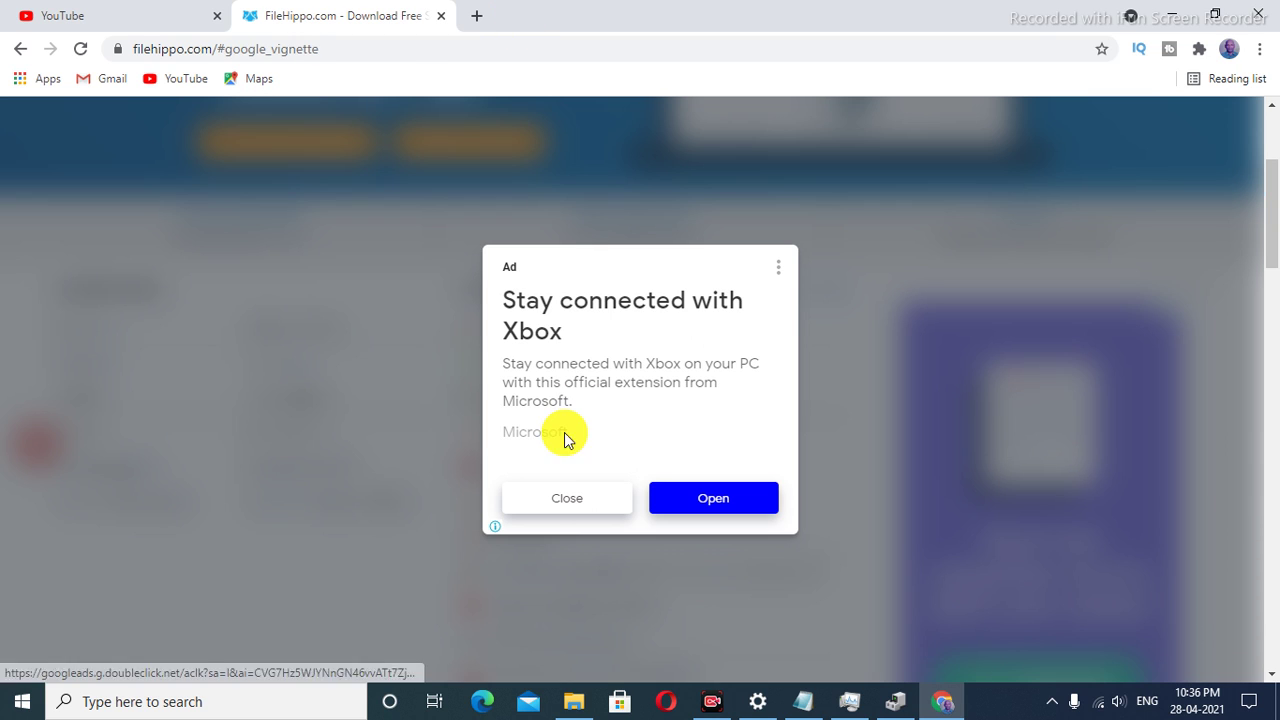
click(560, 501)
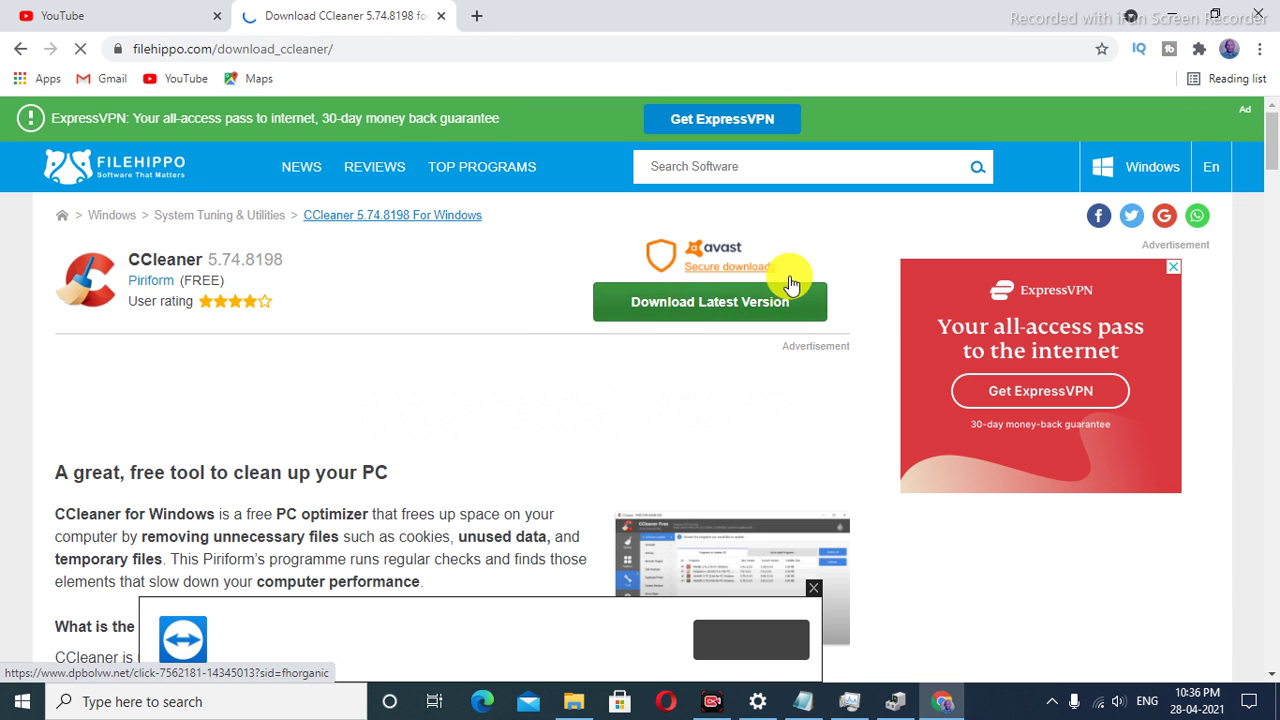
click(700, 290)
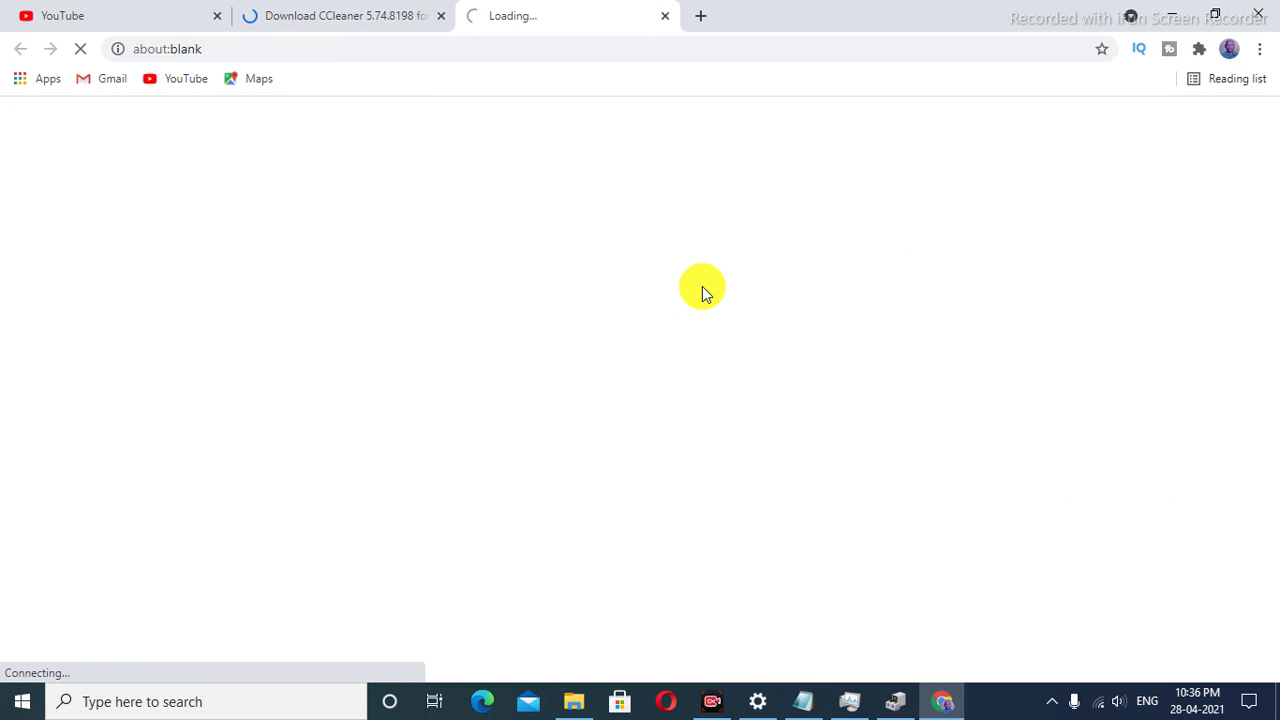
Check the FileHippo and CCleaner download pages for progress and close the CCleaner thank-you page
click(365, 14)
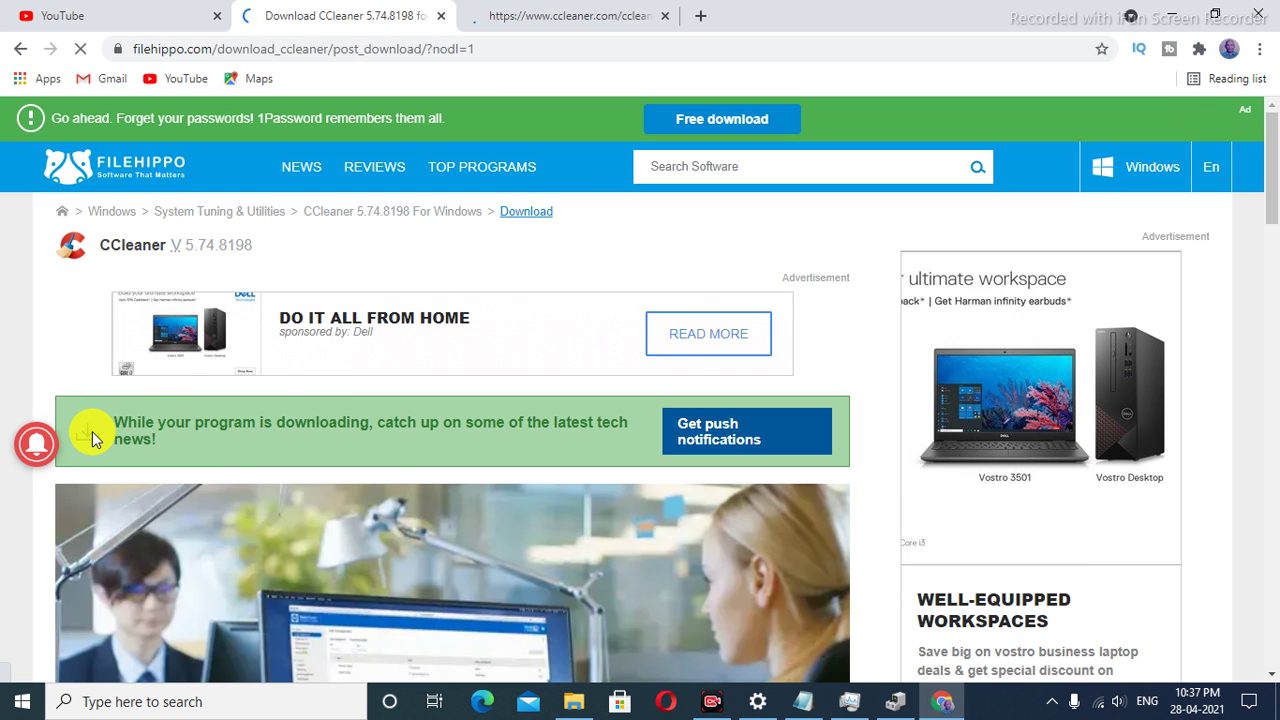
click(534, 55)
click(563, 13)
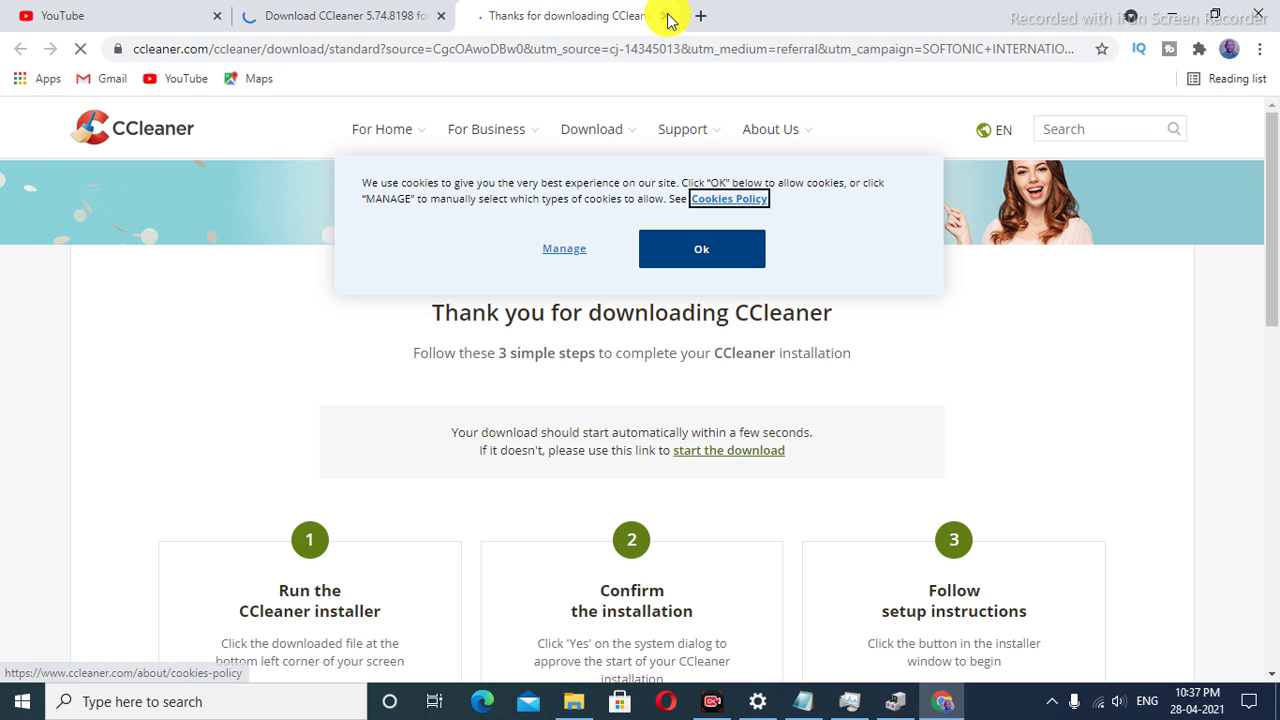
click(665, 16)
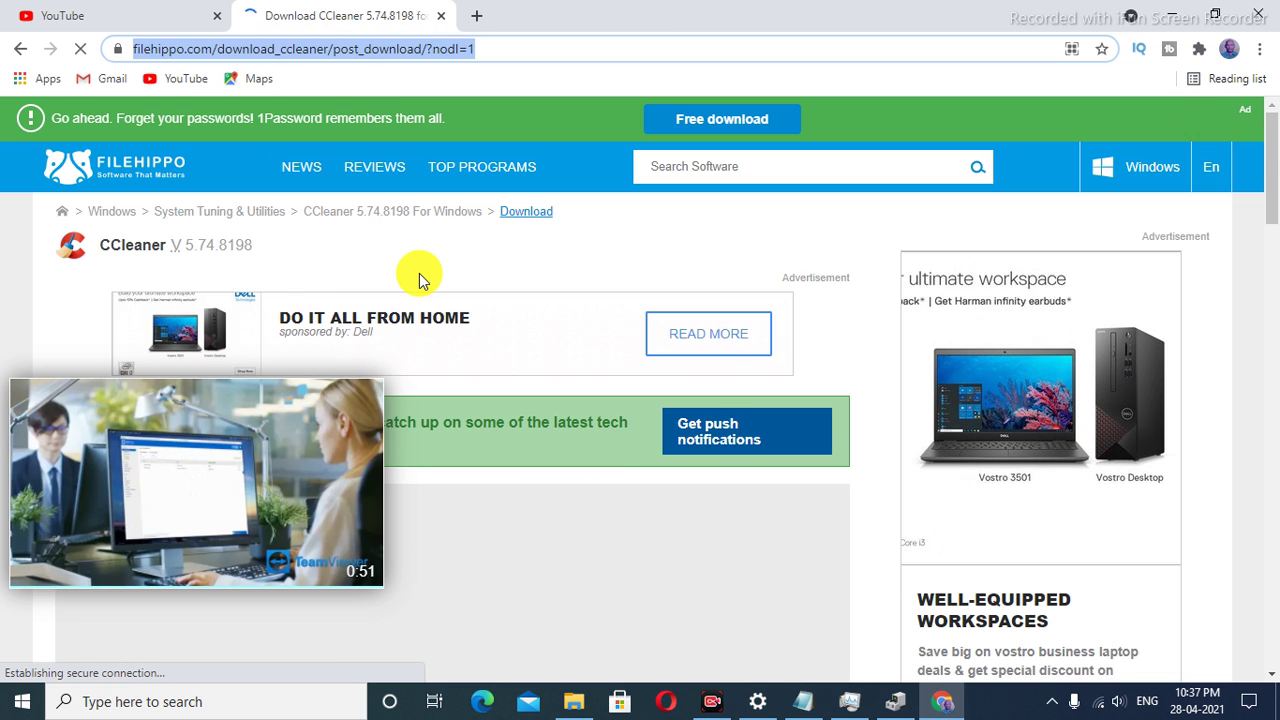
scroll(419, 273, down, 1)
scroll(419, 273, down, 2)
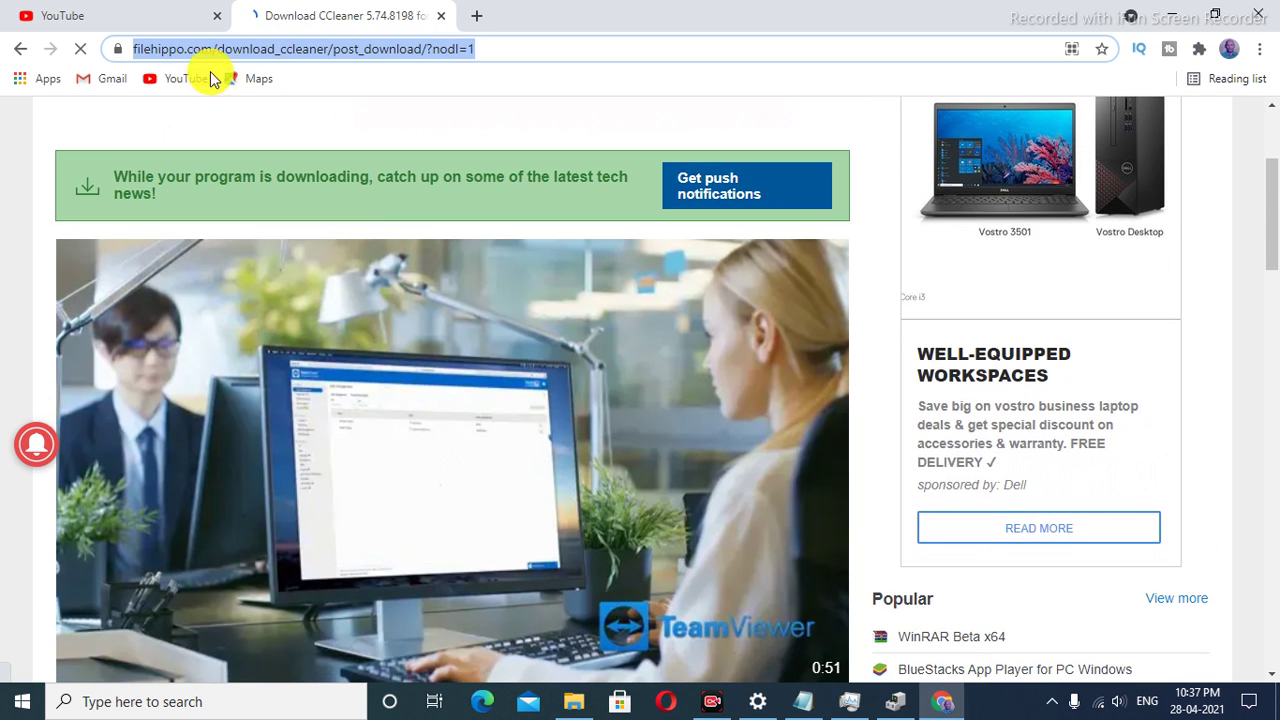
click(170, 12)
click(297, 10)
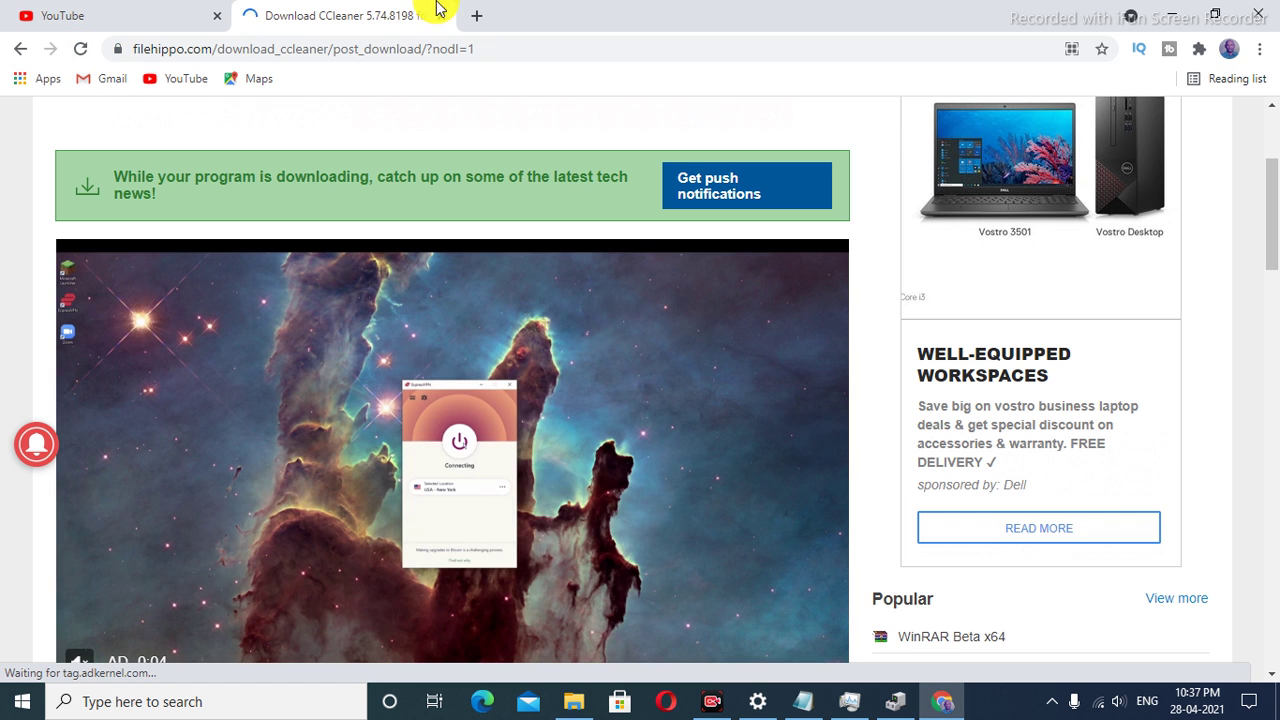
Search Google for "ccleaner" in a new browser tab
click(476, 15)
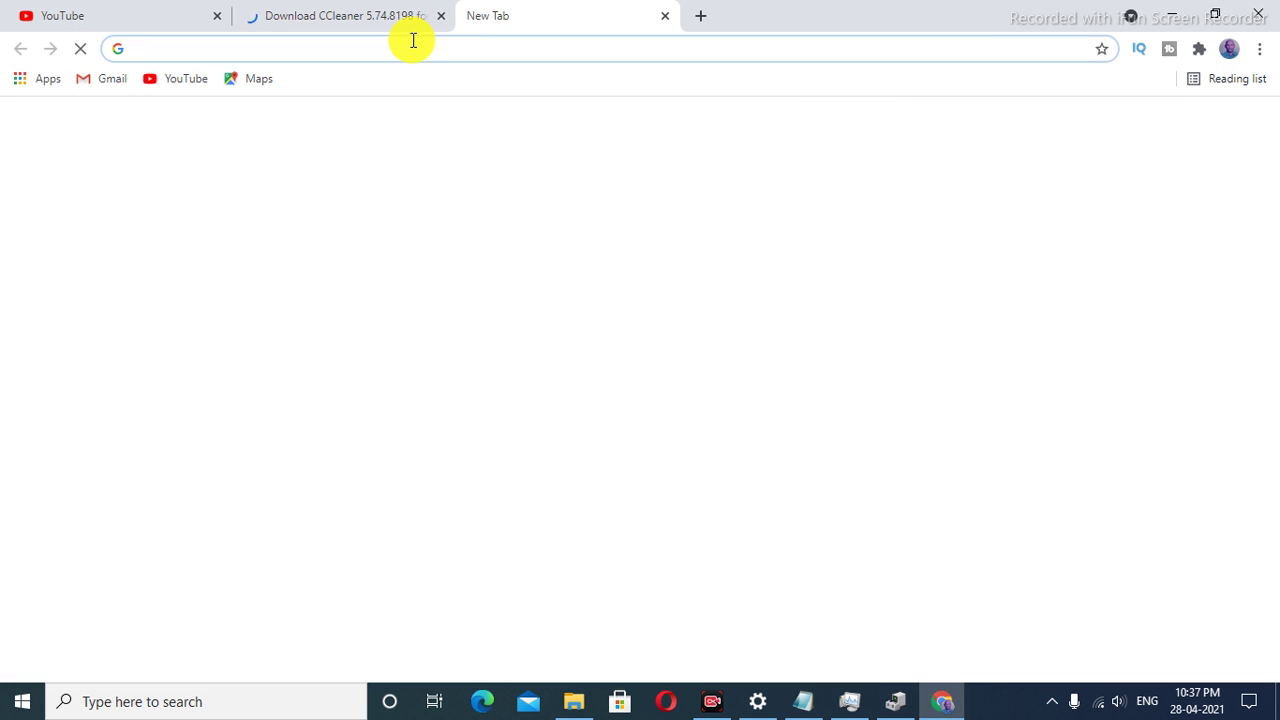
text(WW)
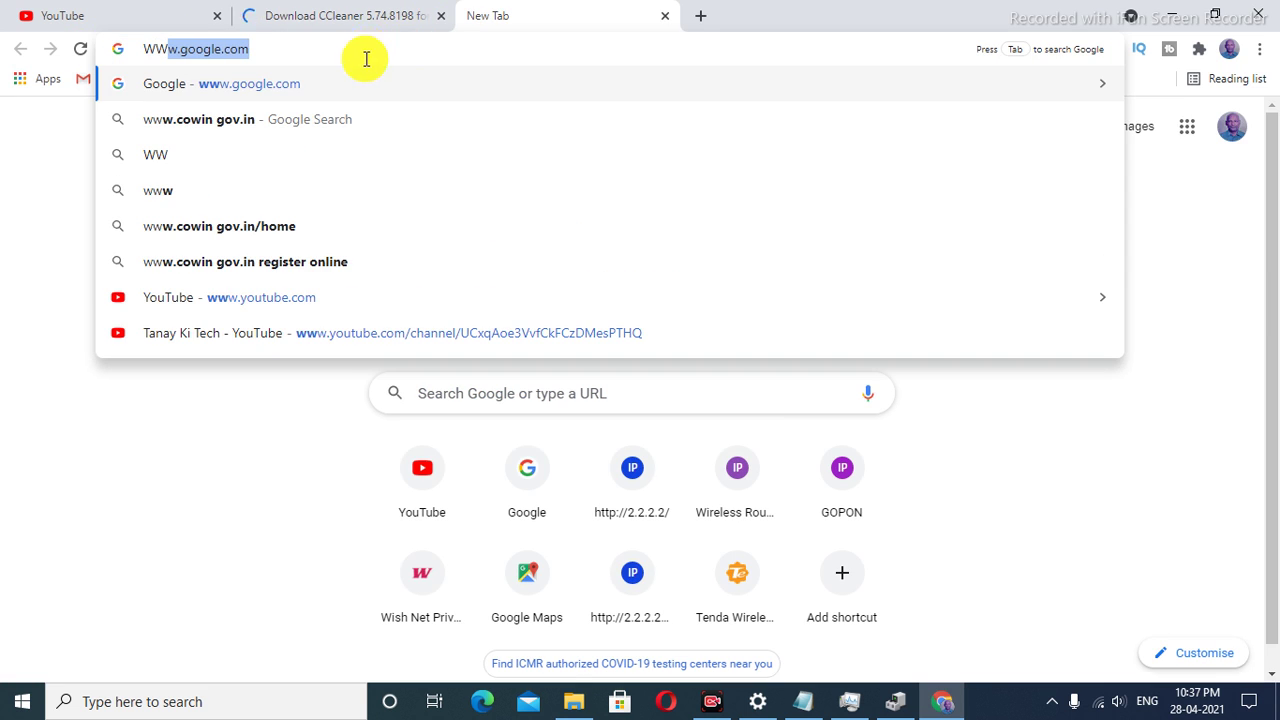
click(351, 92)
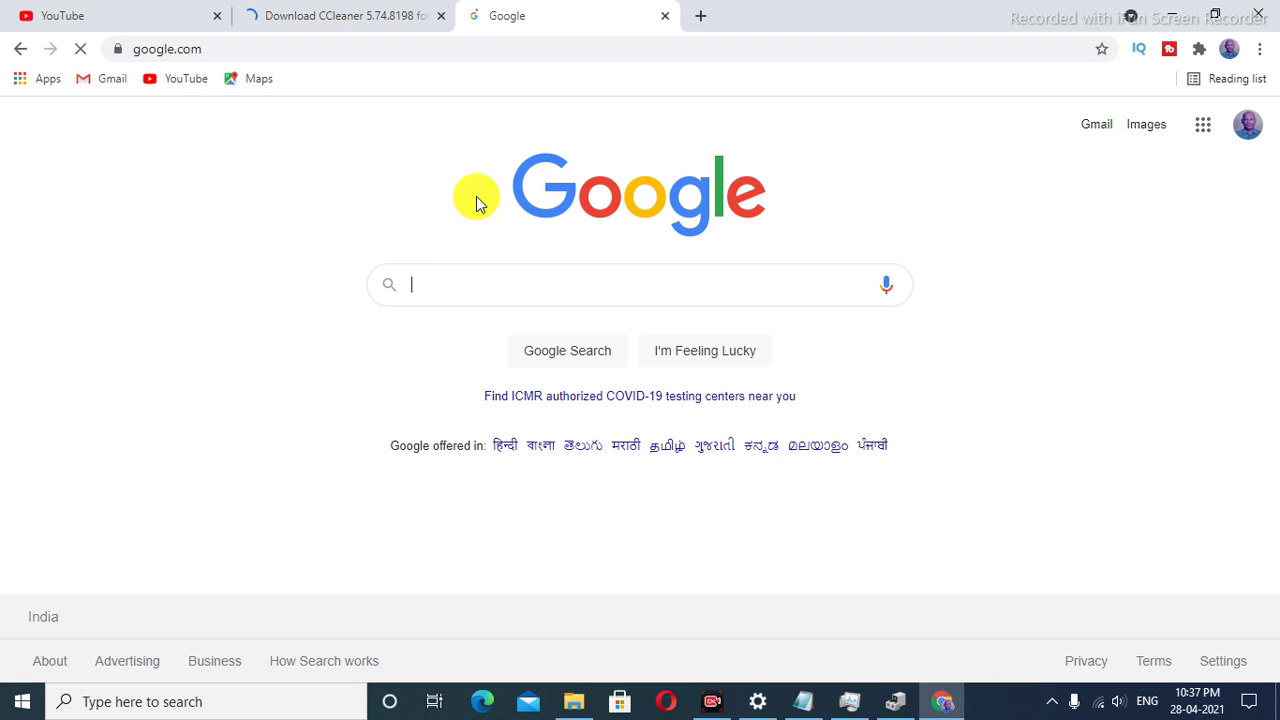
text(CC CL)
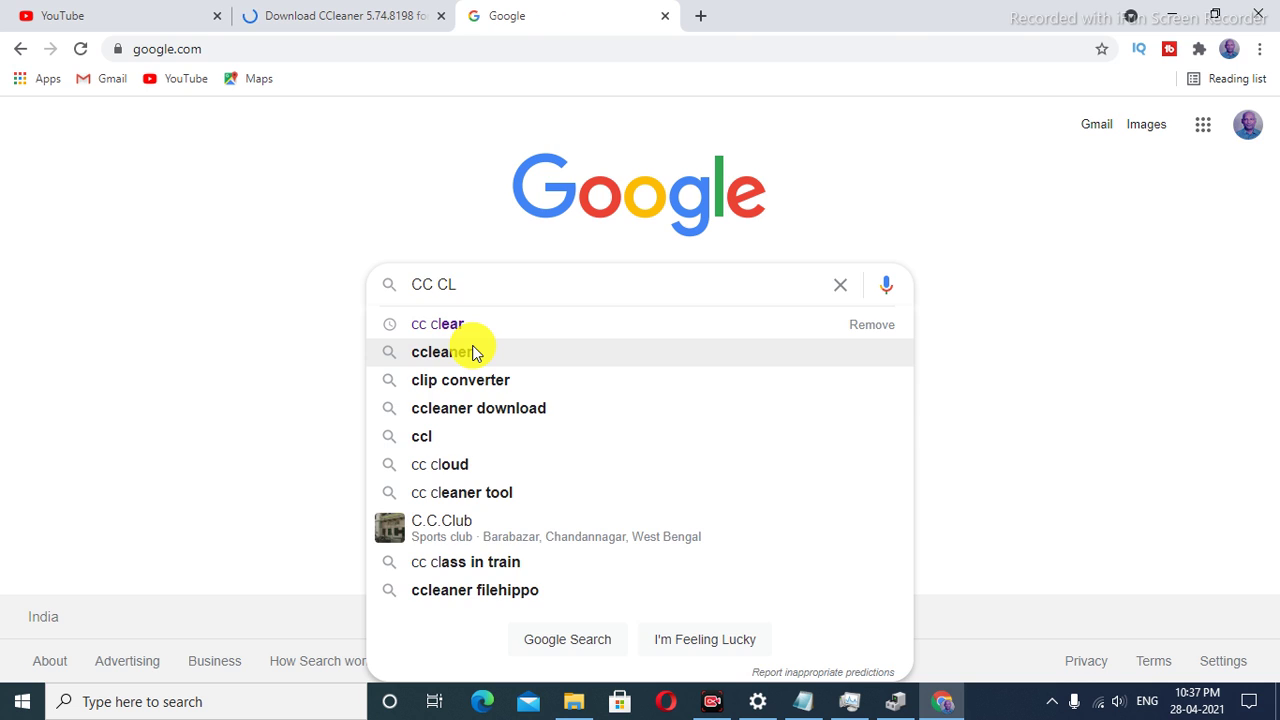
click(474, 353)
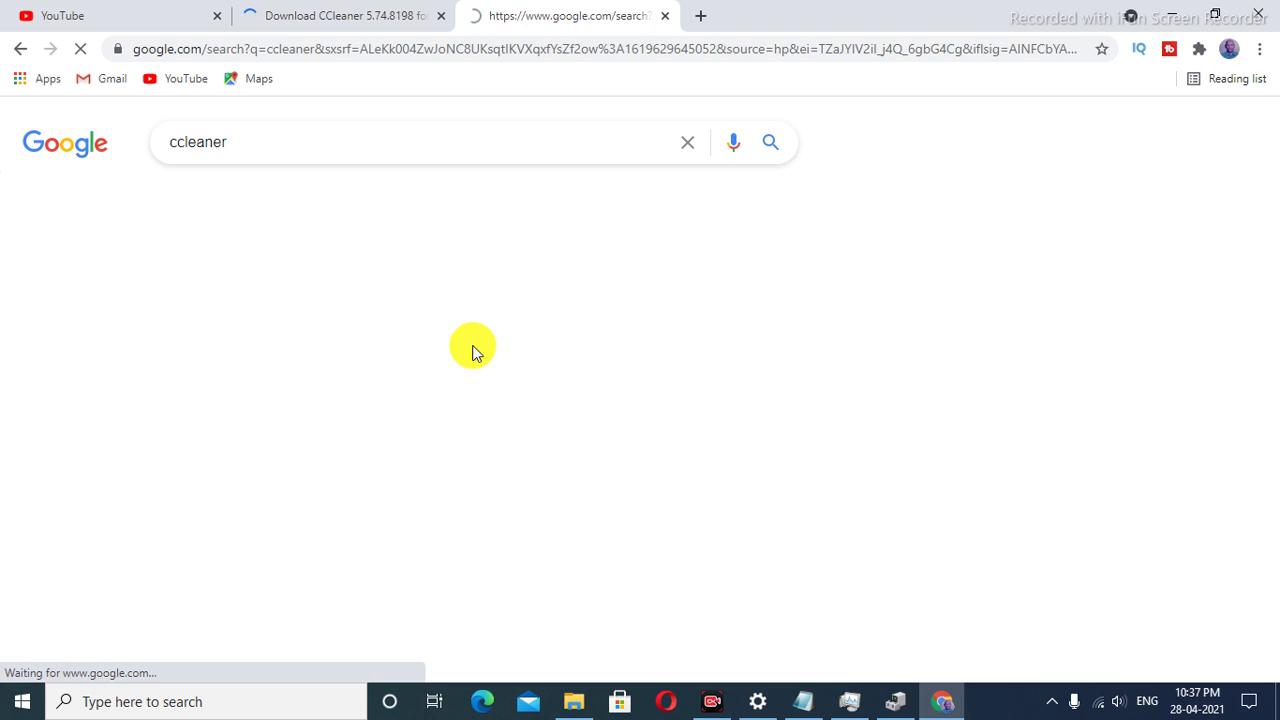
Open the official CCleaner download page from the search results and close the FileHippo page
click(335, 8)
click(535, 10)
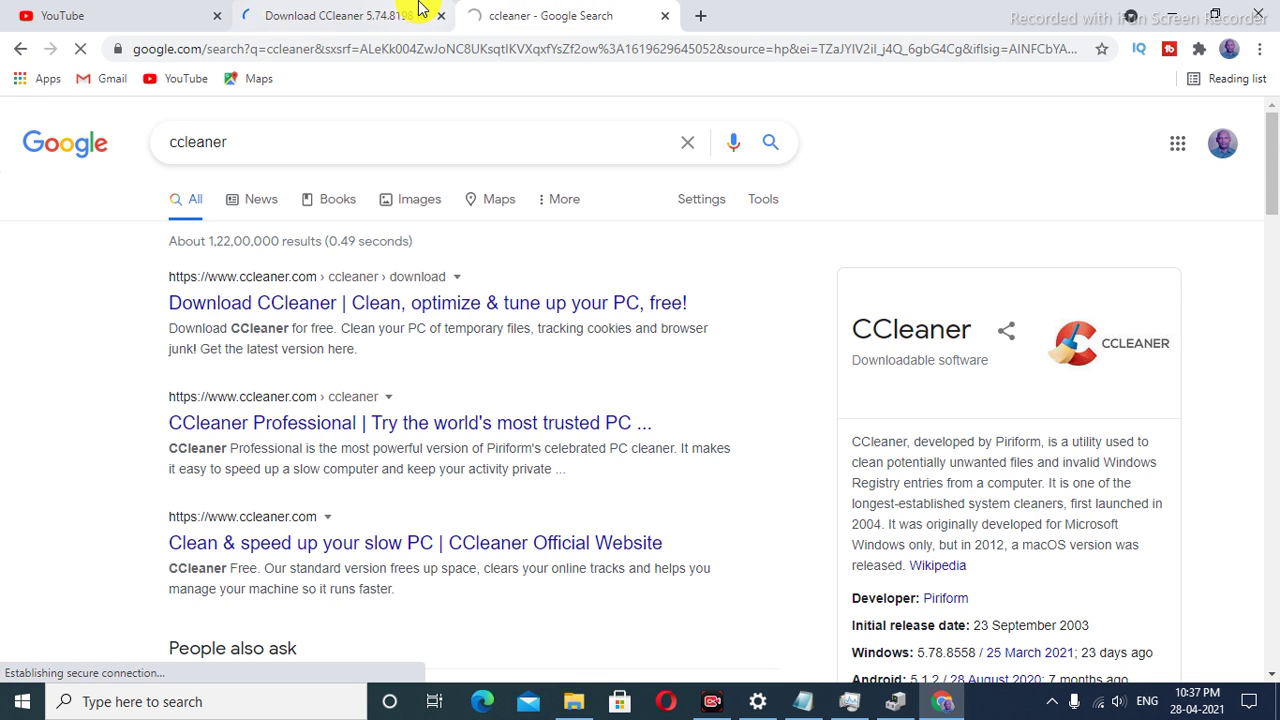
click(420, 8)
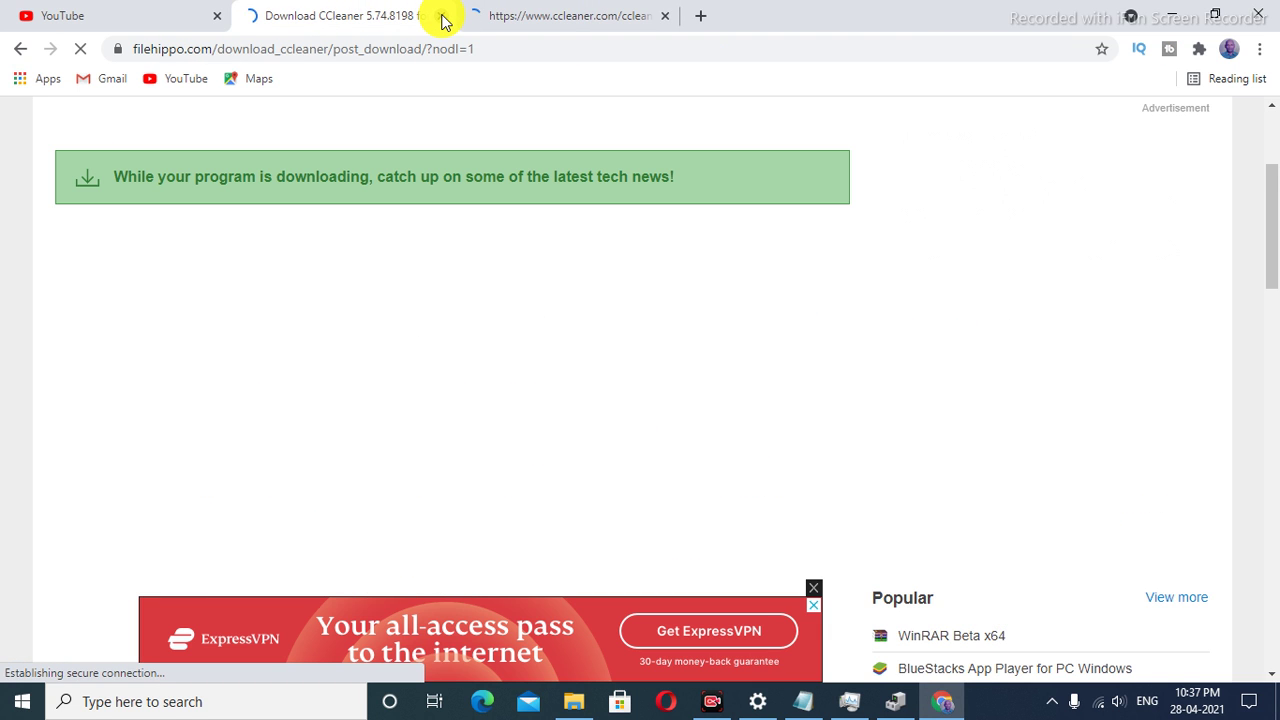
click(445, 16)
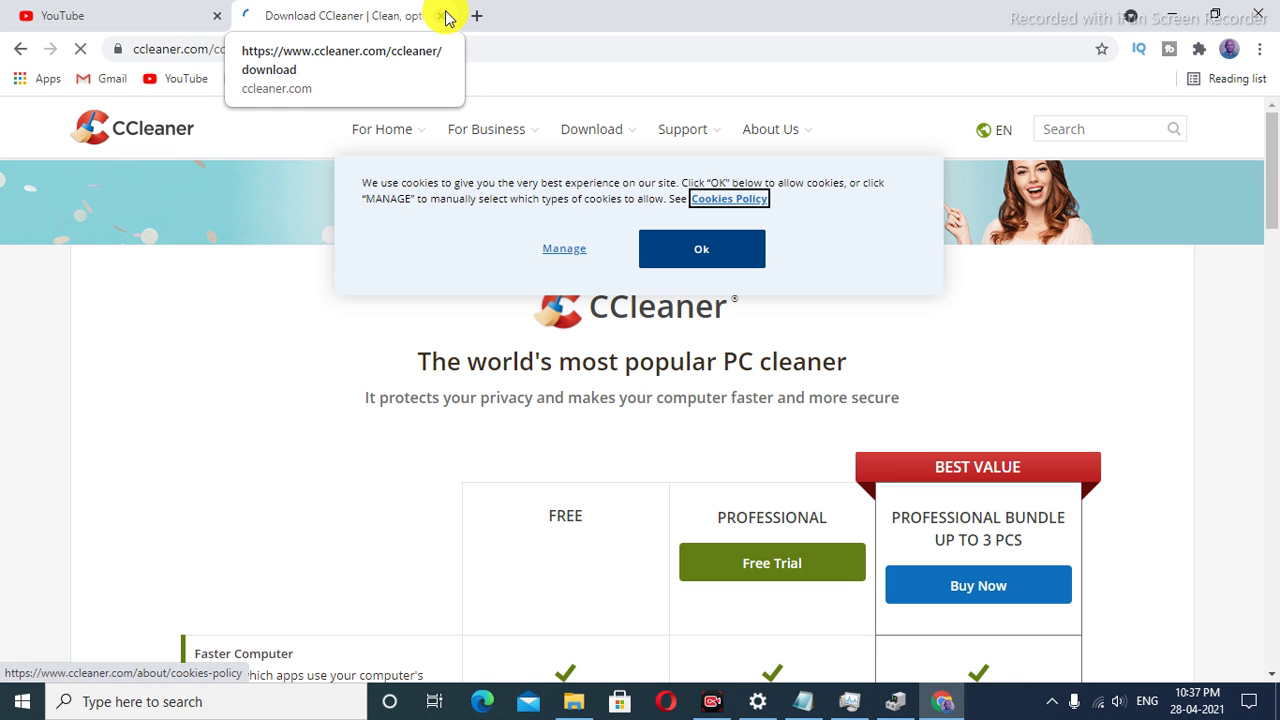
Accept the site's cookies and start the free CCleaner download from the edition comparison table
scroll(529, 520, down, 3)
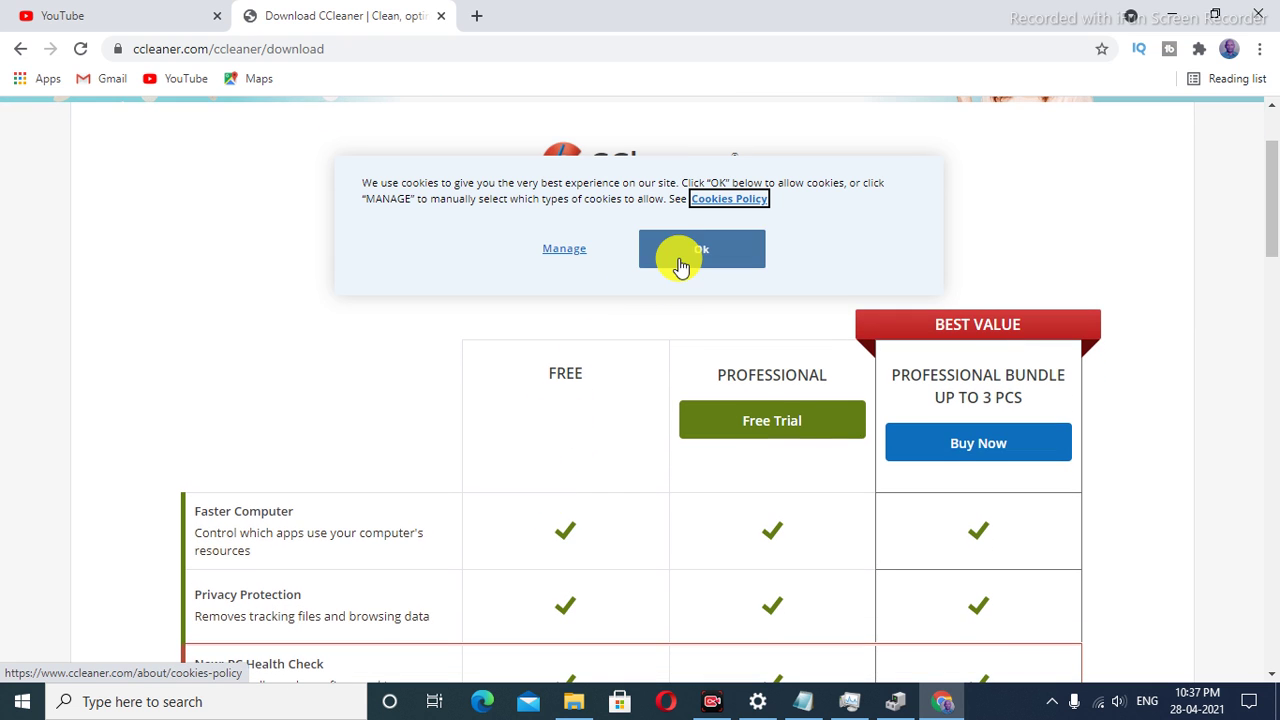
click(679, 265)
scroll(471, 334, down, 10)
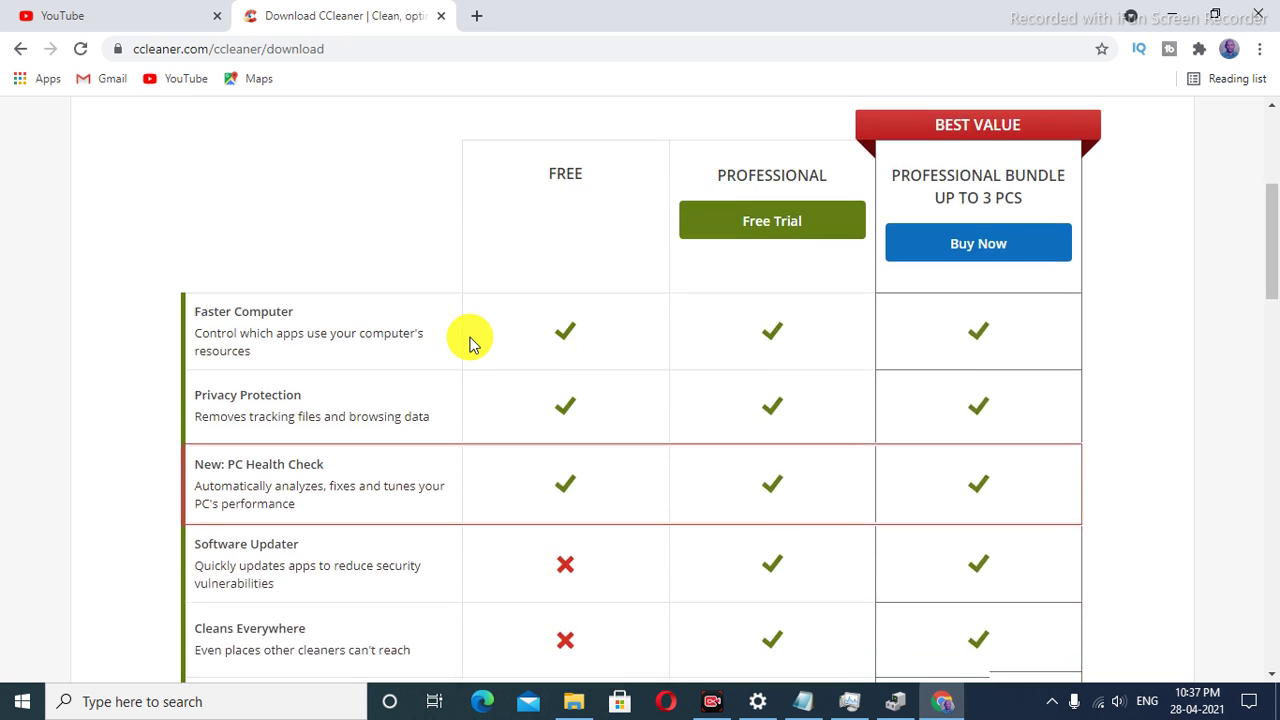
scroll(471, 342, down, 1)
click(550, 462)
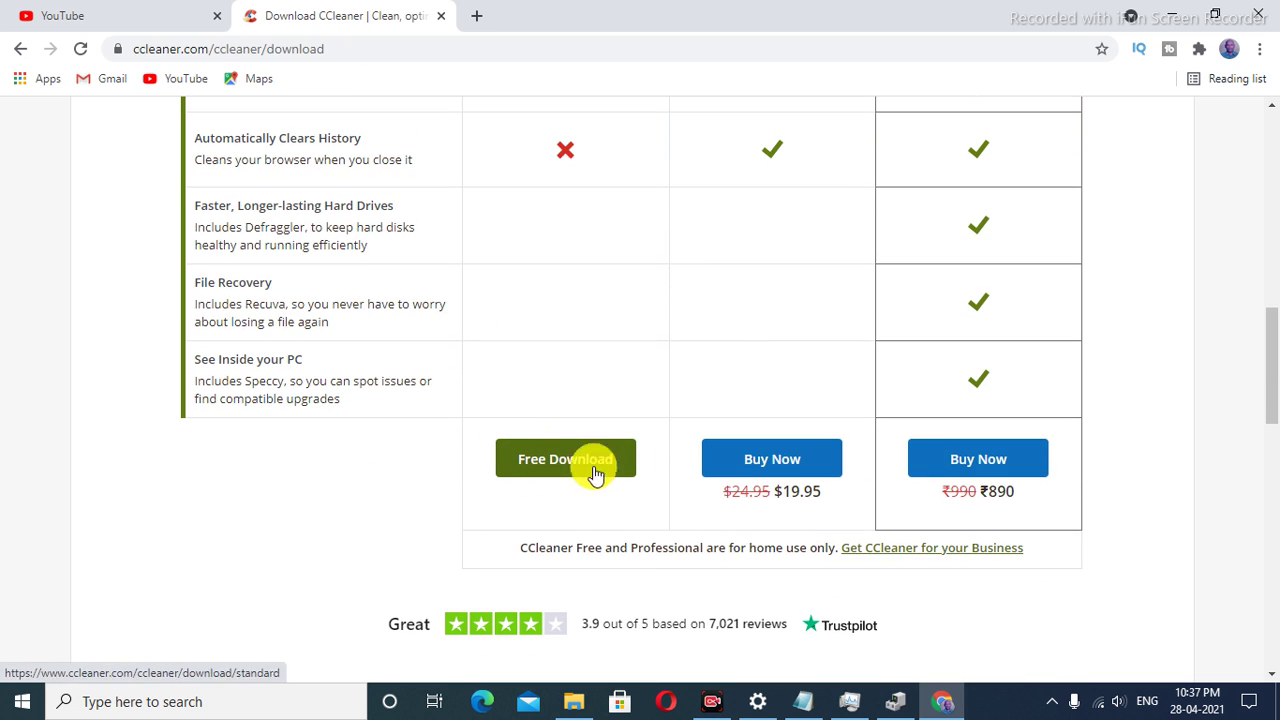
click(588, 470)
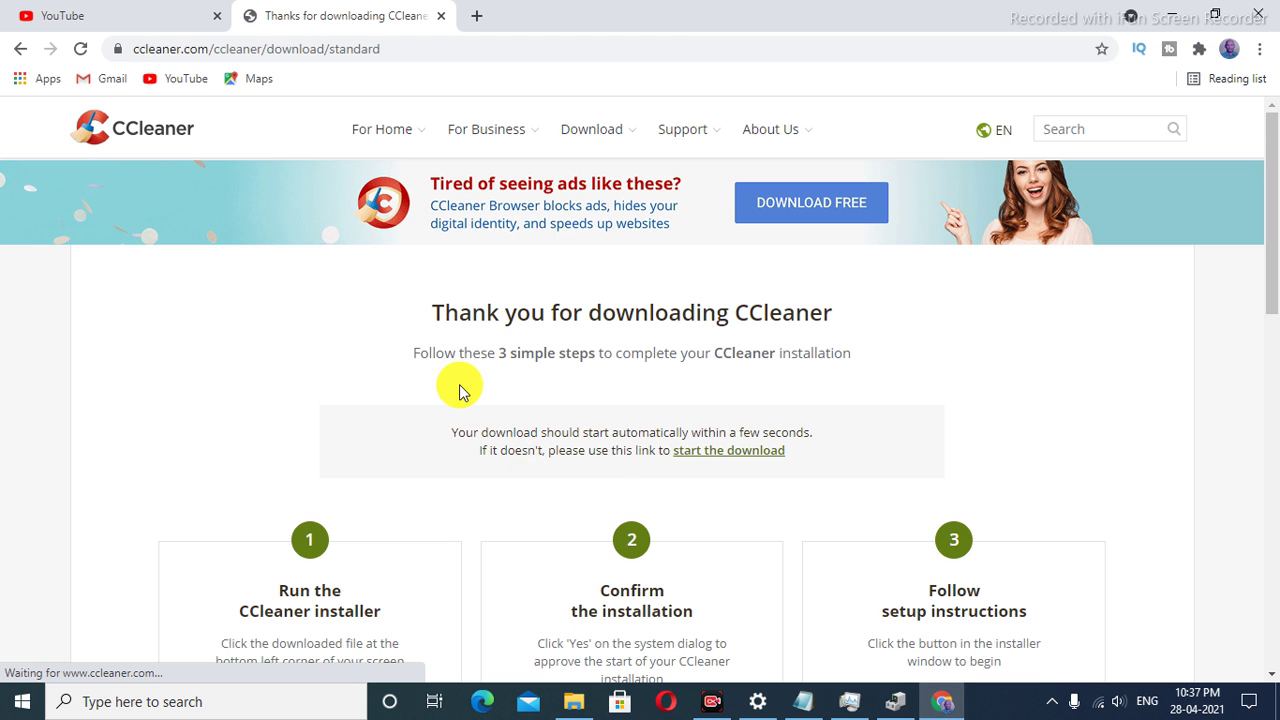
Show the downloaded ccsetup578.exe in its folder and run it as administrator
scroll(457, 386, down, 2)
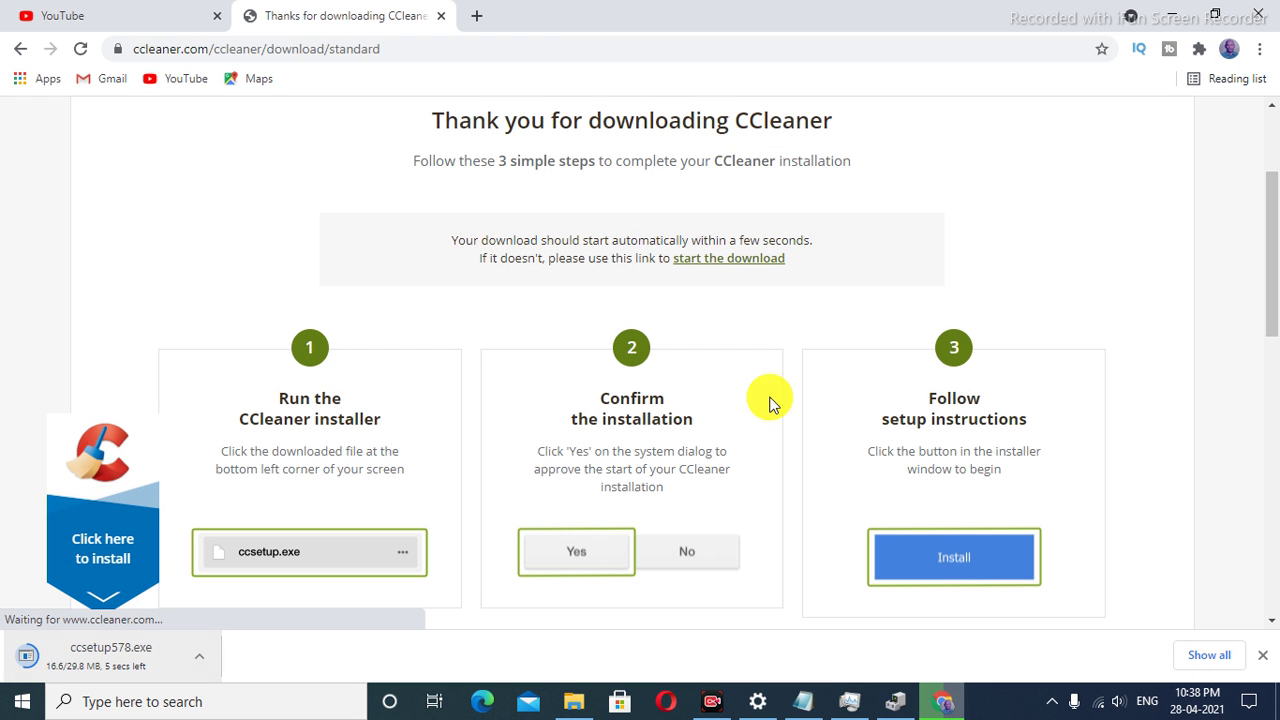
click(1259, 48)
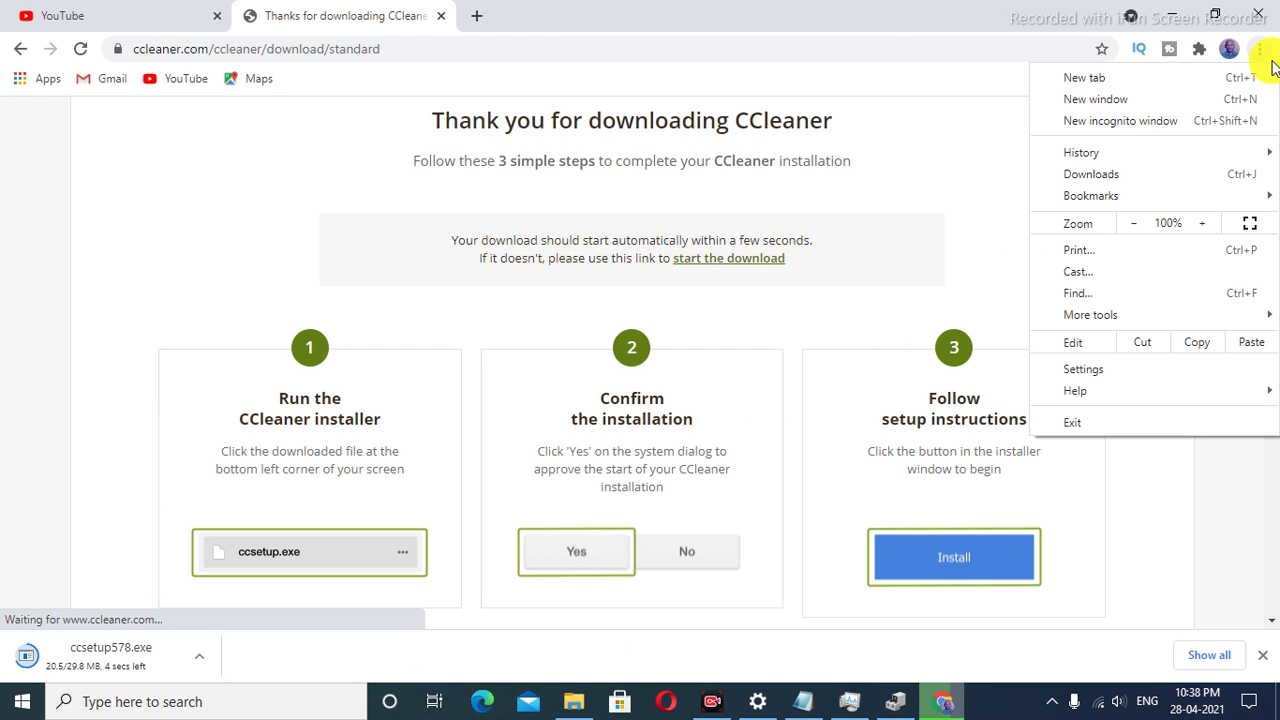
click(1106, 178)
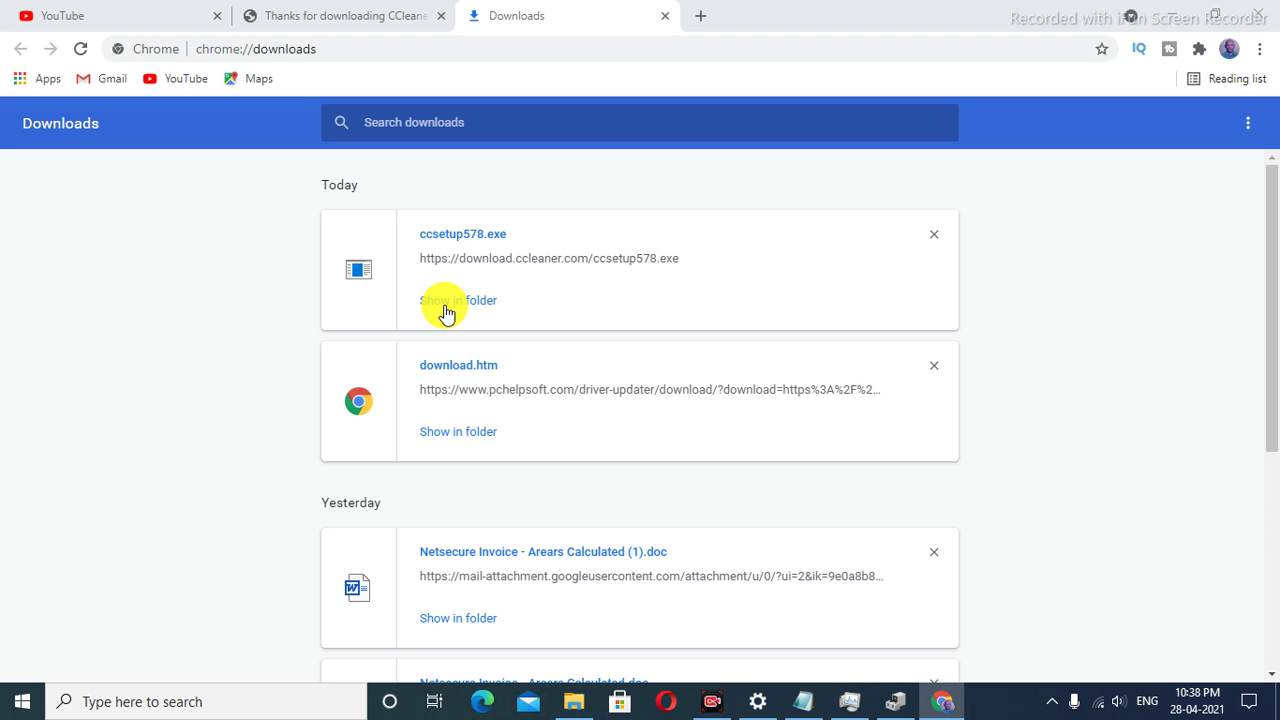
click(446, 305)
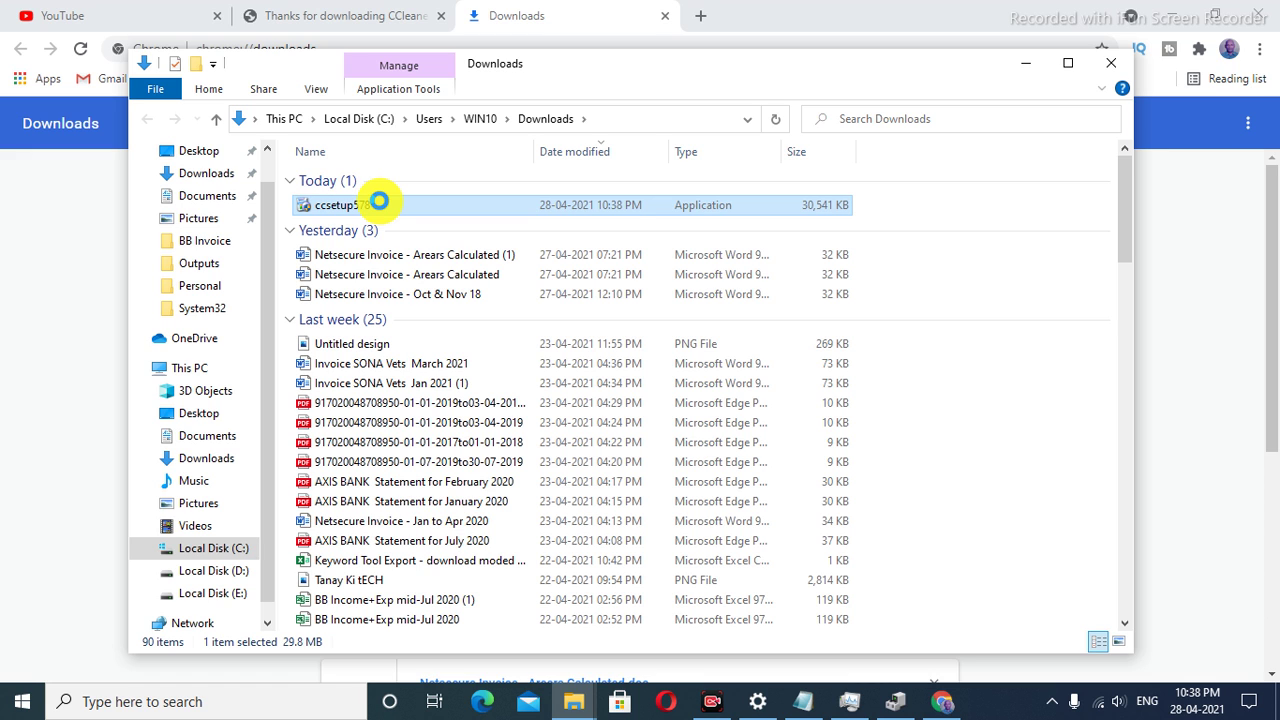
right_click(379, 202)
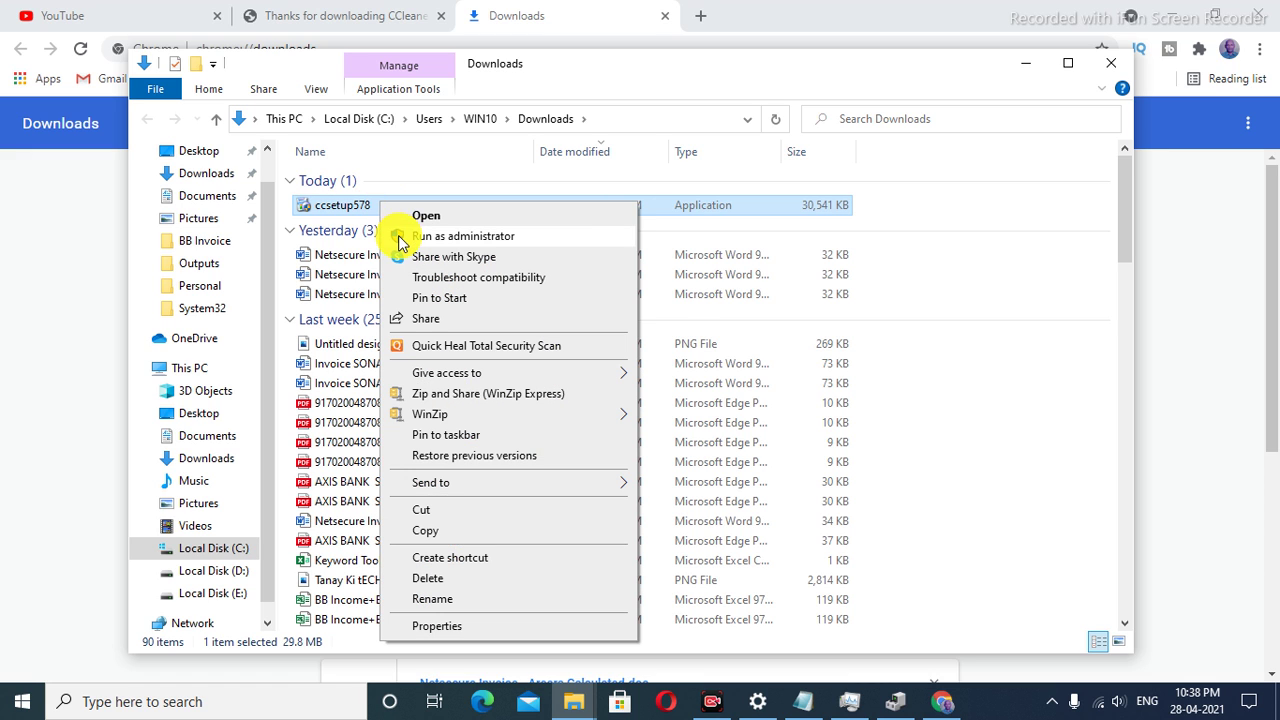
click(399, 240)
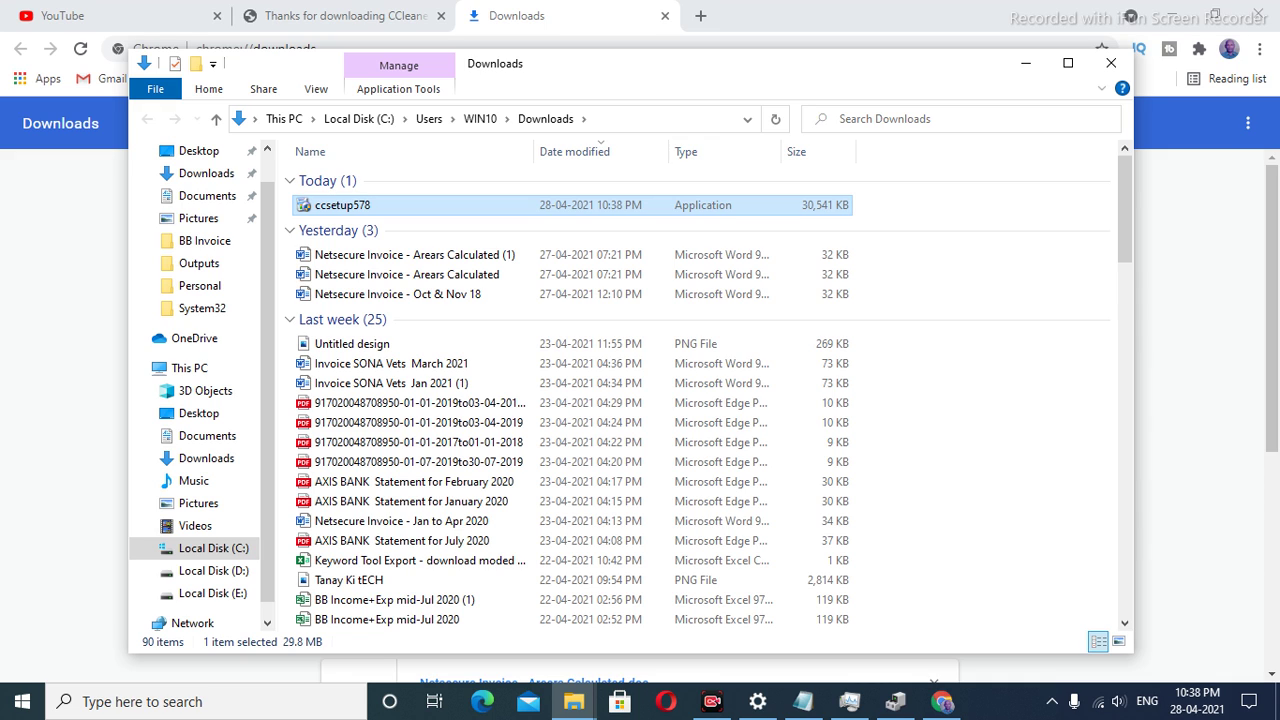
Minimize the Downloads folder window and close the browser's Downloads and New Tab pages
click(1028, 63)
click(278, 10)
click(535, 10)
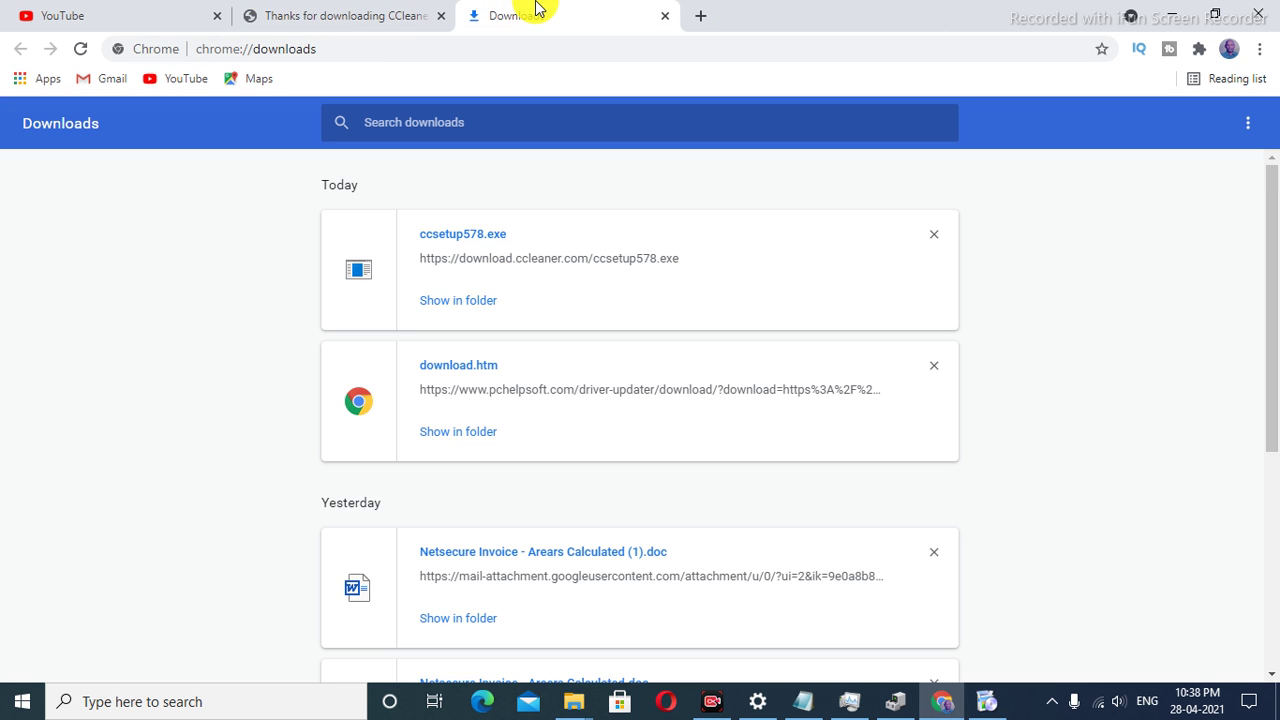
click(700, 10)
click(600, 9)
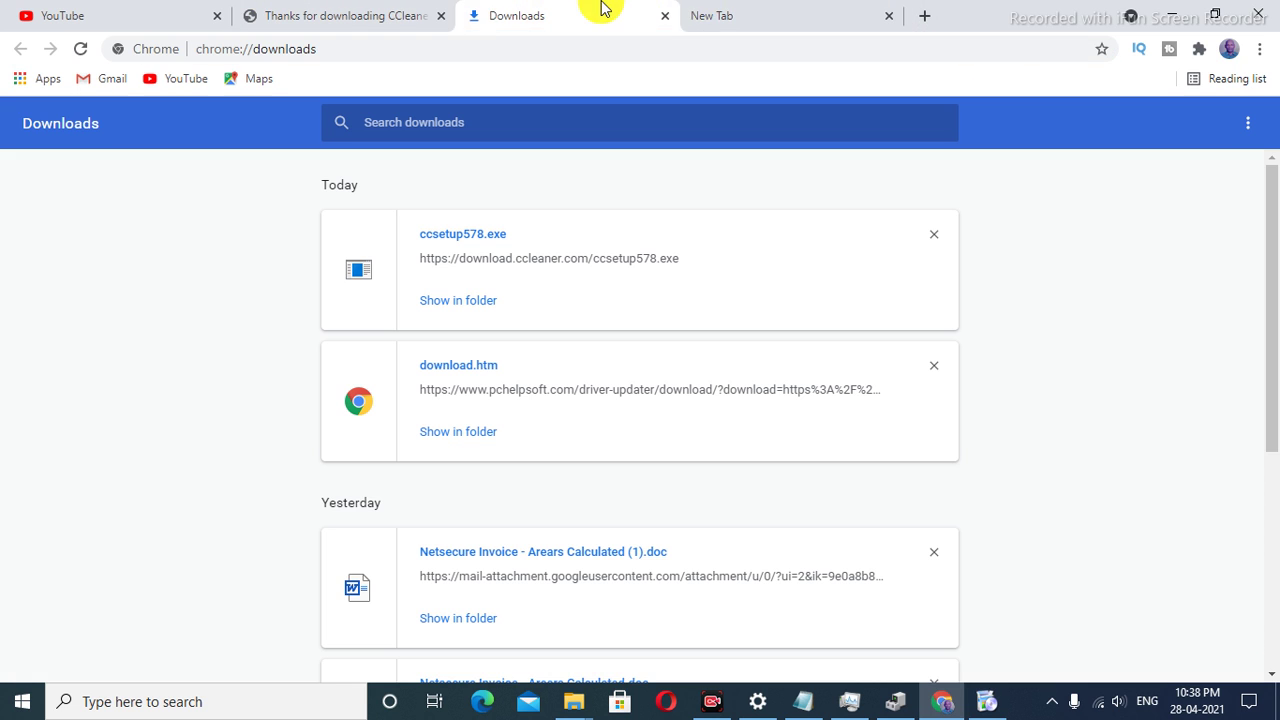
click(664, 16)
click(664, 16)
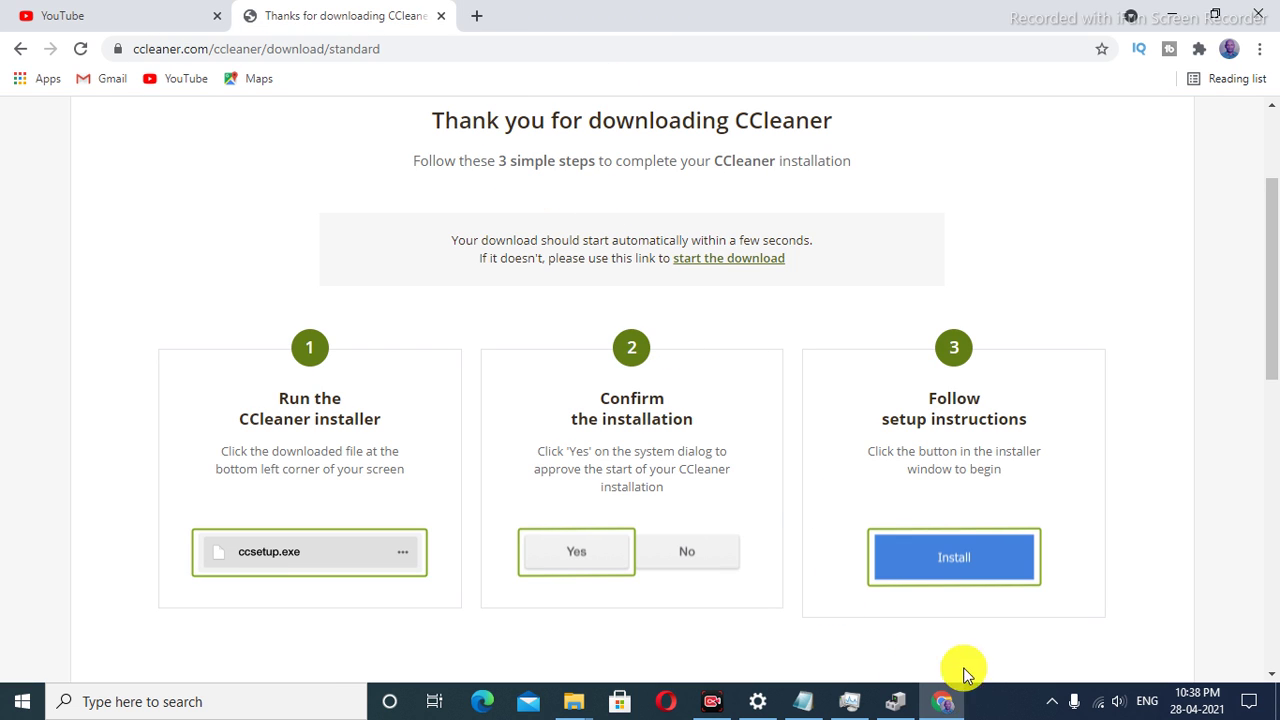
Bring the CCleaner v5.78 setup window to the front, start the installation and accept the offer presented during setup
click(1186, 12)
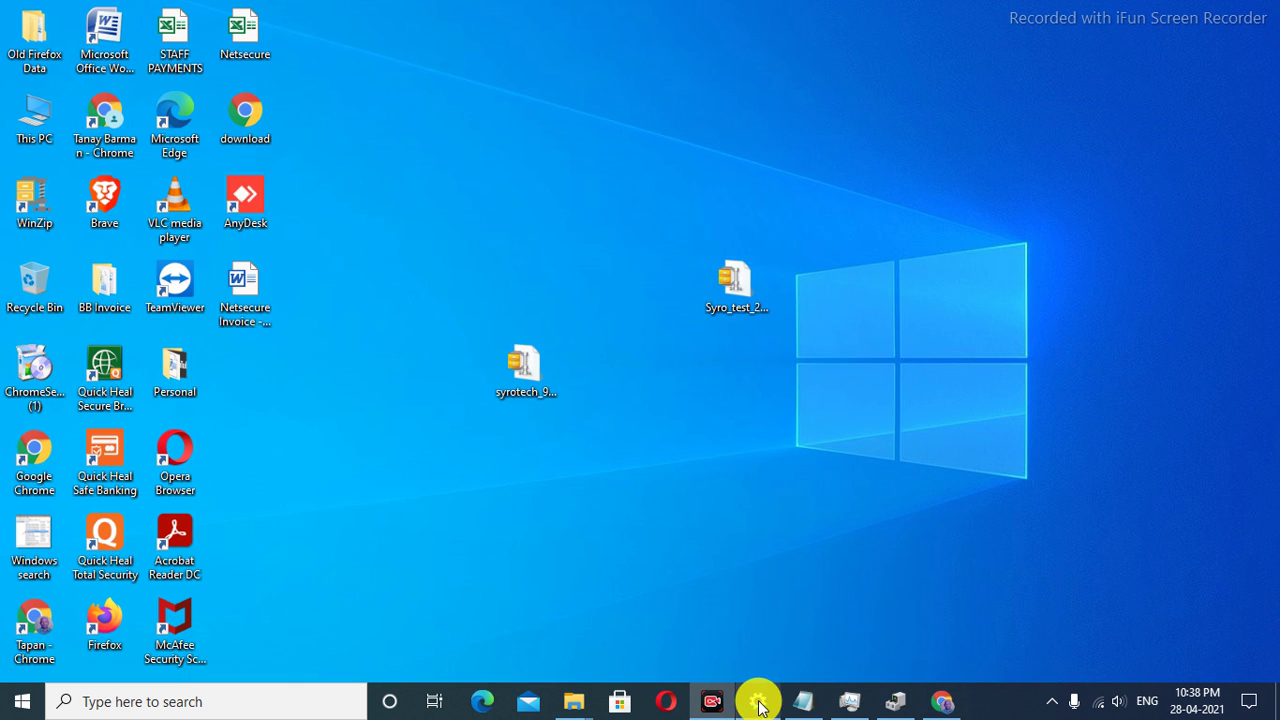
click(945, 705)
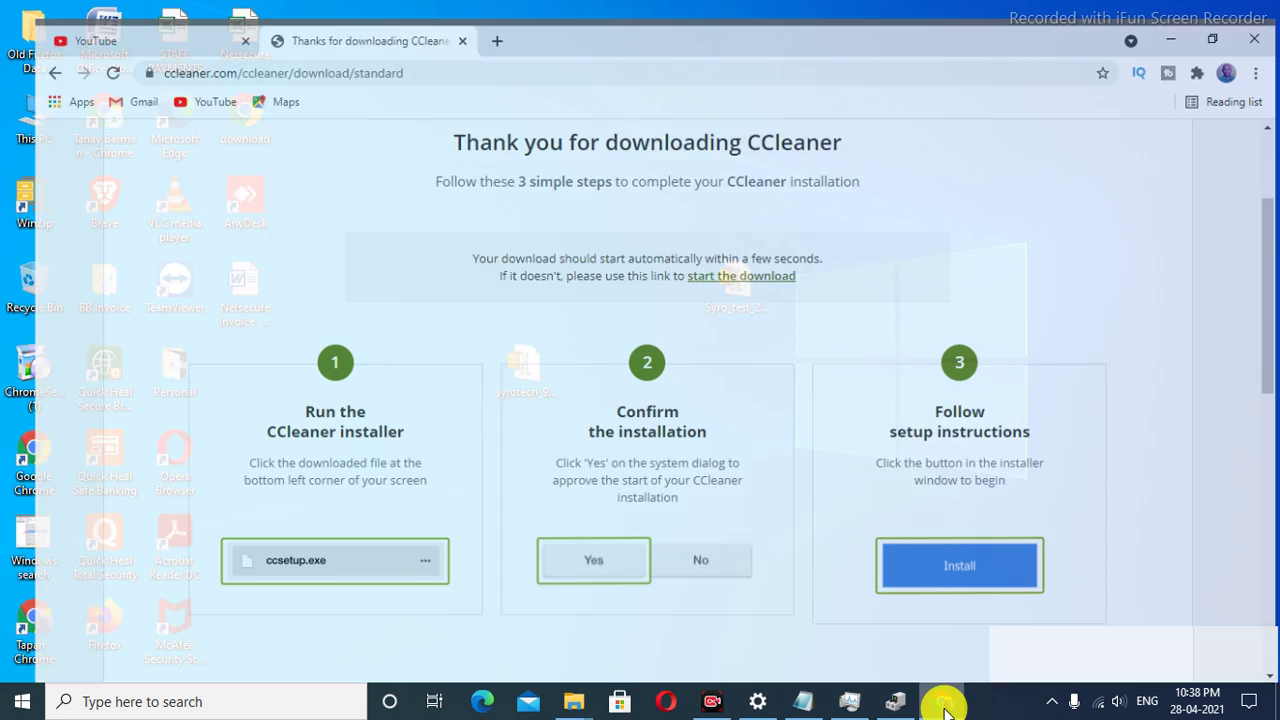
mouse_move(573, 701)
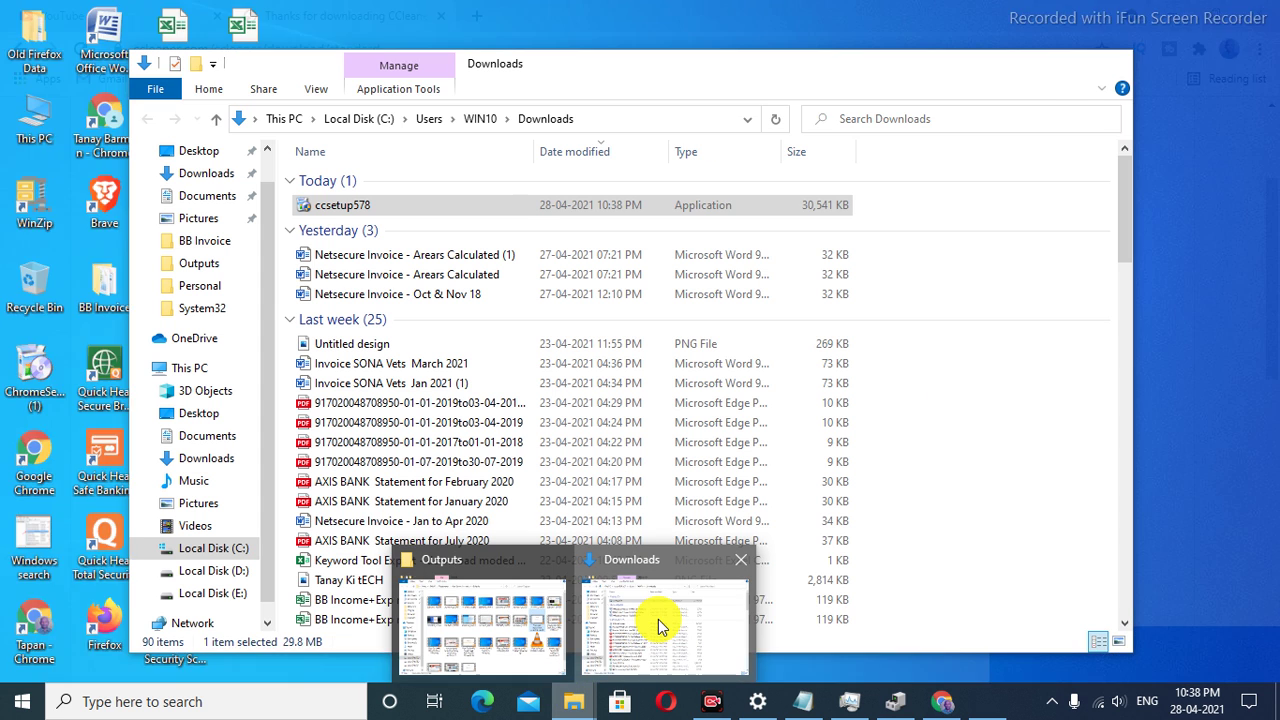
click(655, 625)
click(984, 703)
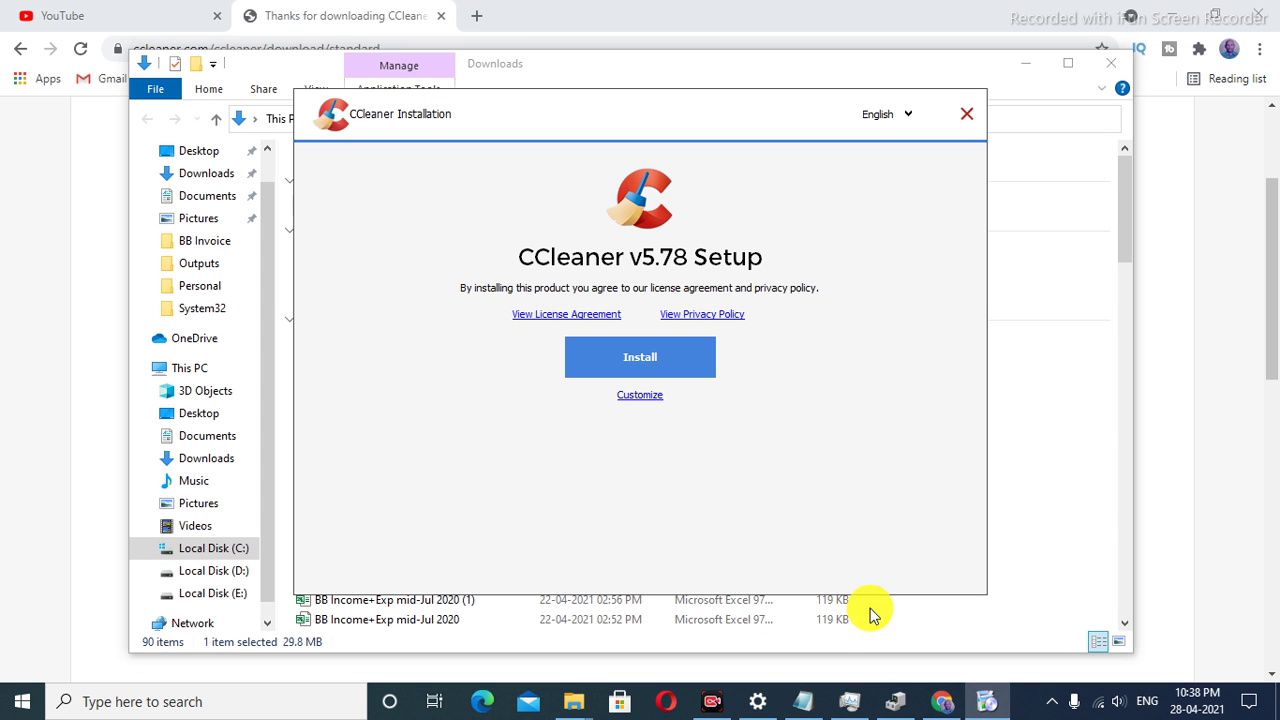
click(1025, 66)
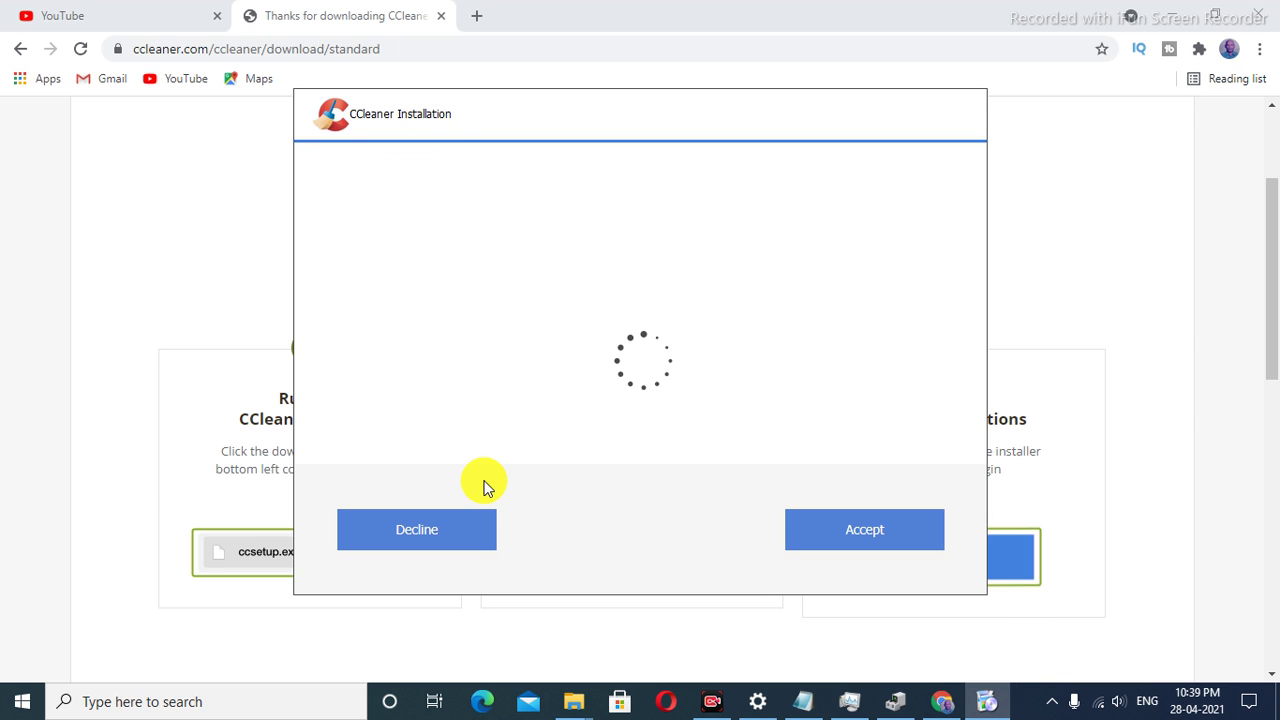
click(858, 537)
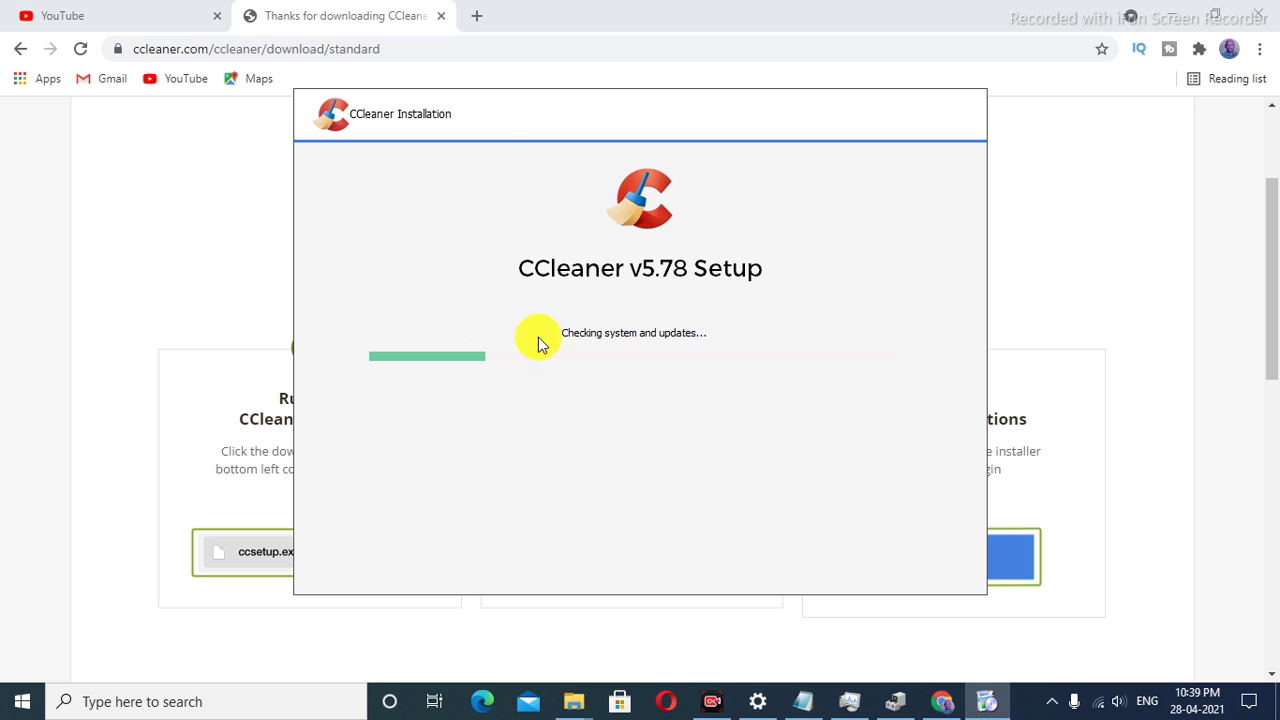
Open a new browser tab and return to the CCleaner setup window
click(480, 18)
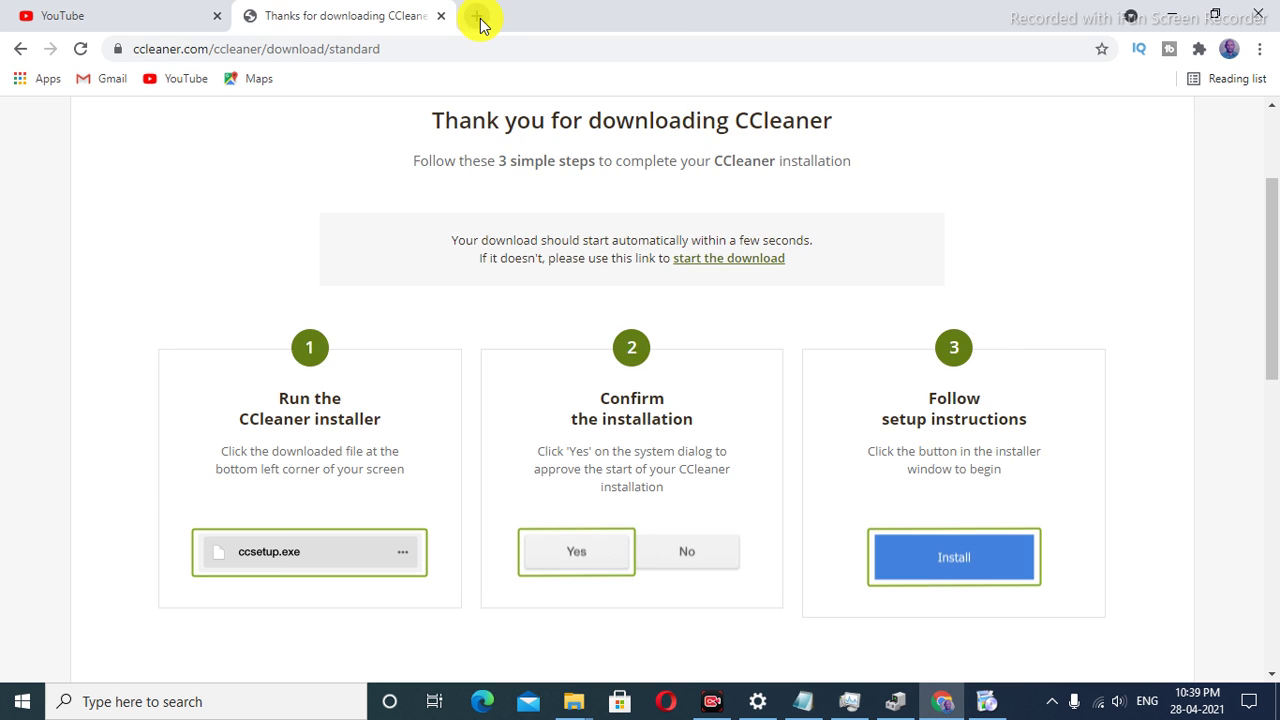
click(480, 16)
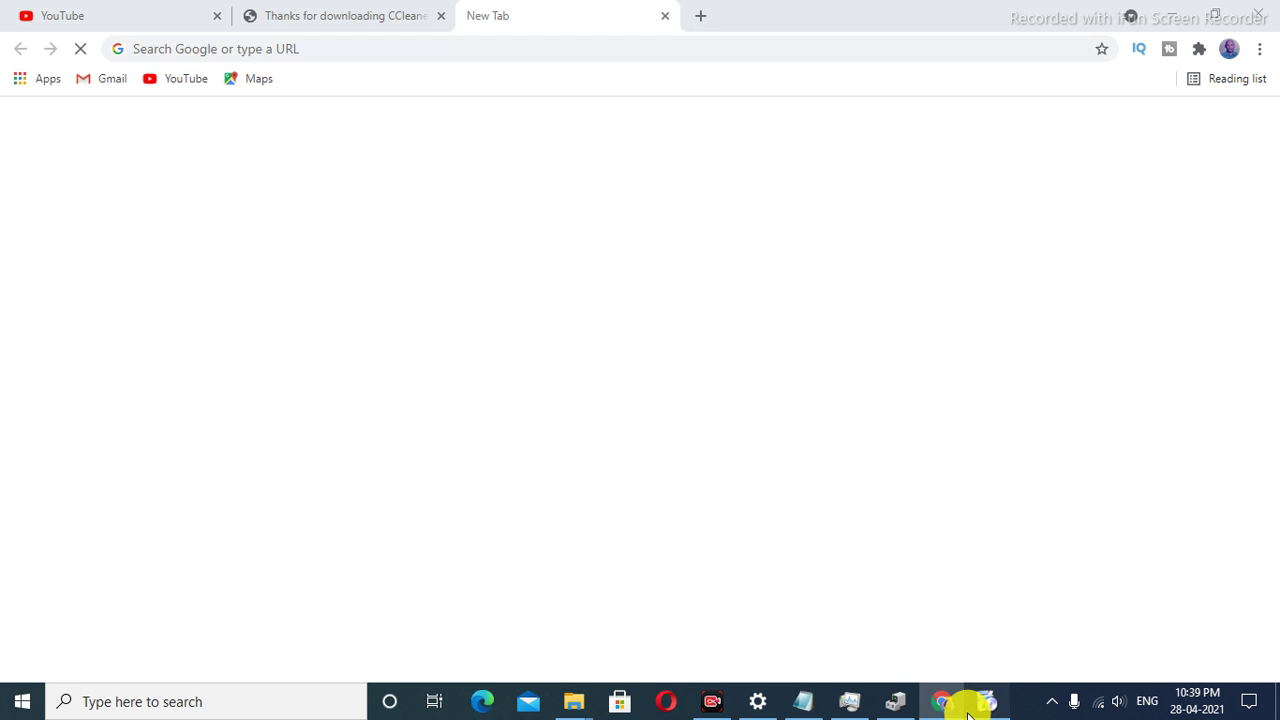
click(978, 702)
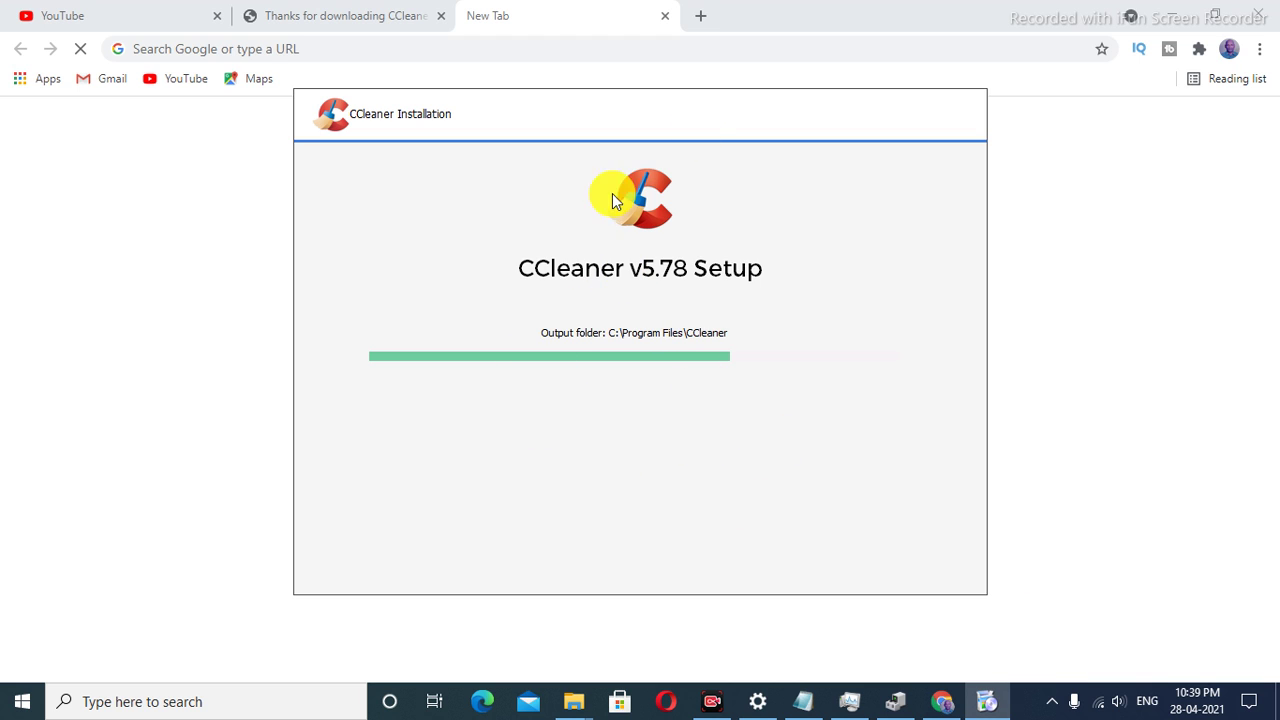
Refresh the desktop with the browser minimized, and run CCleaner from the completed setup window
click(1186, 14)
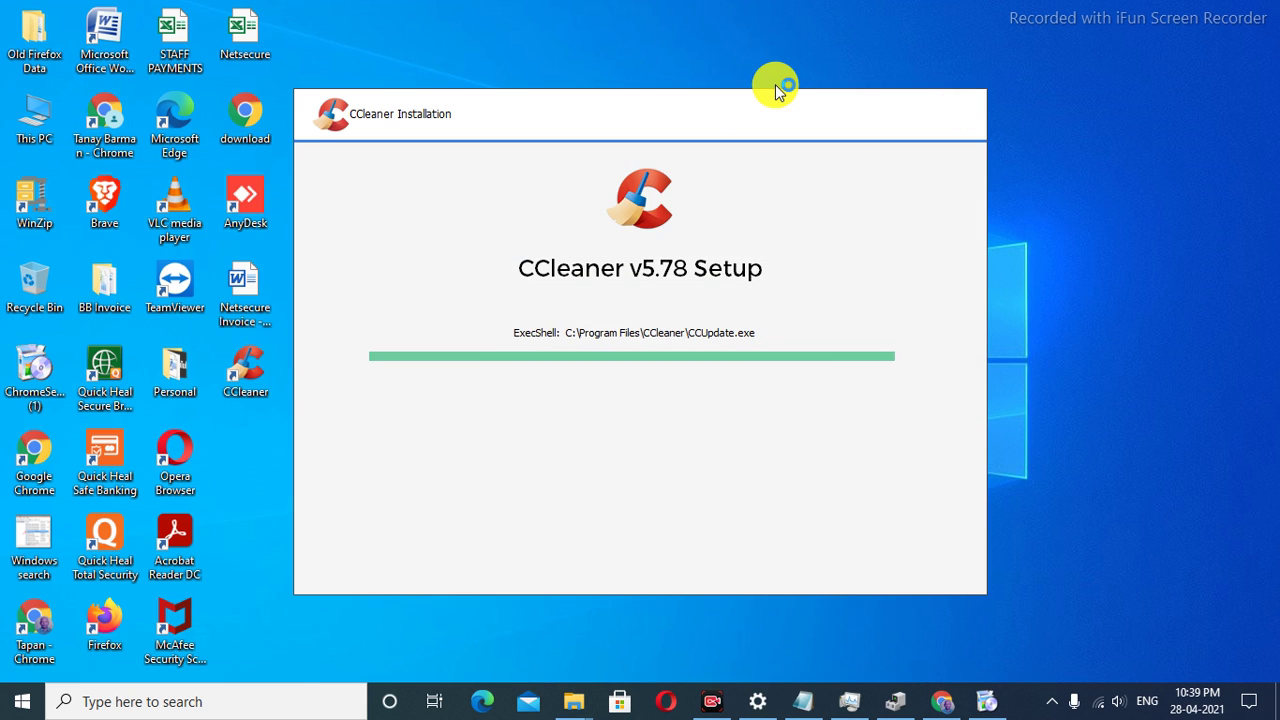
right_click(777, 88)
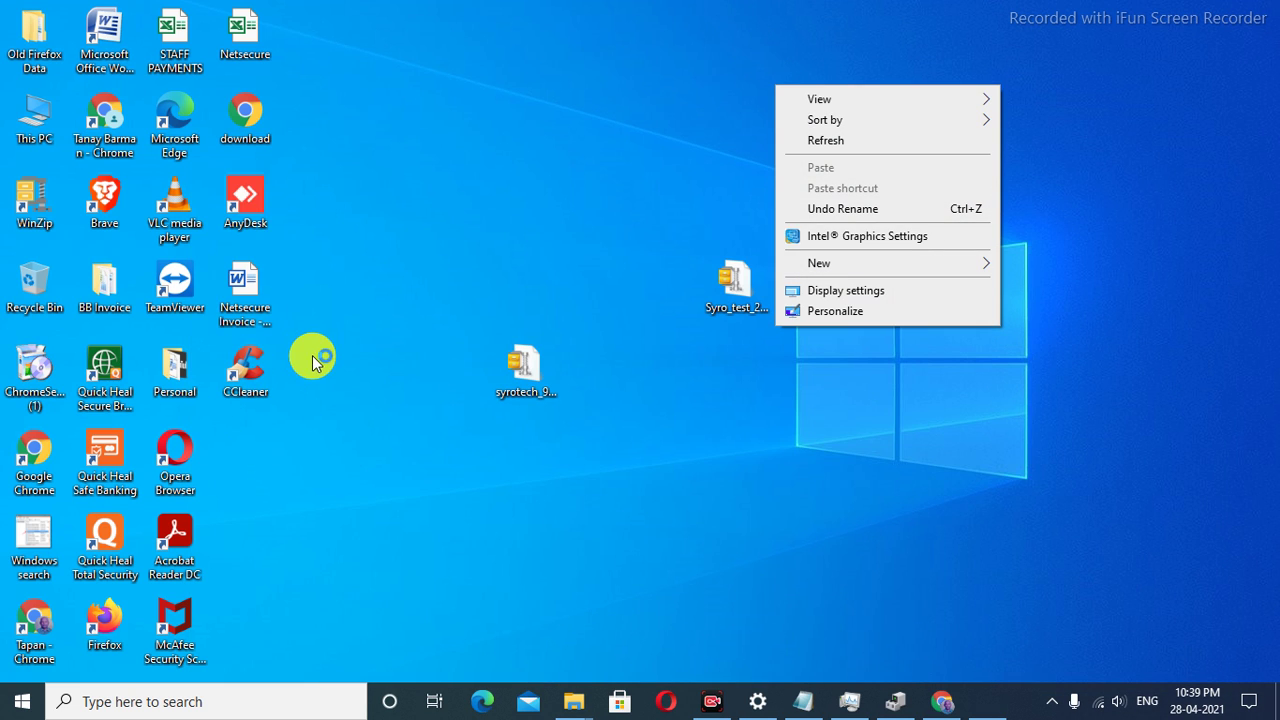
click(852, 145)
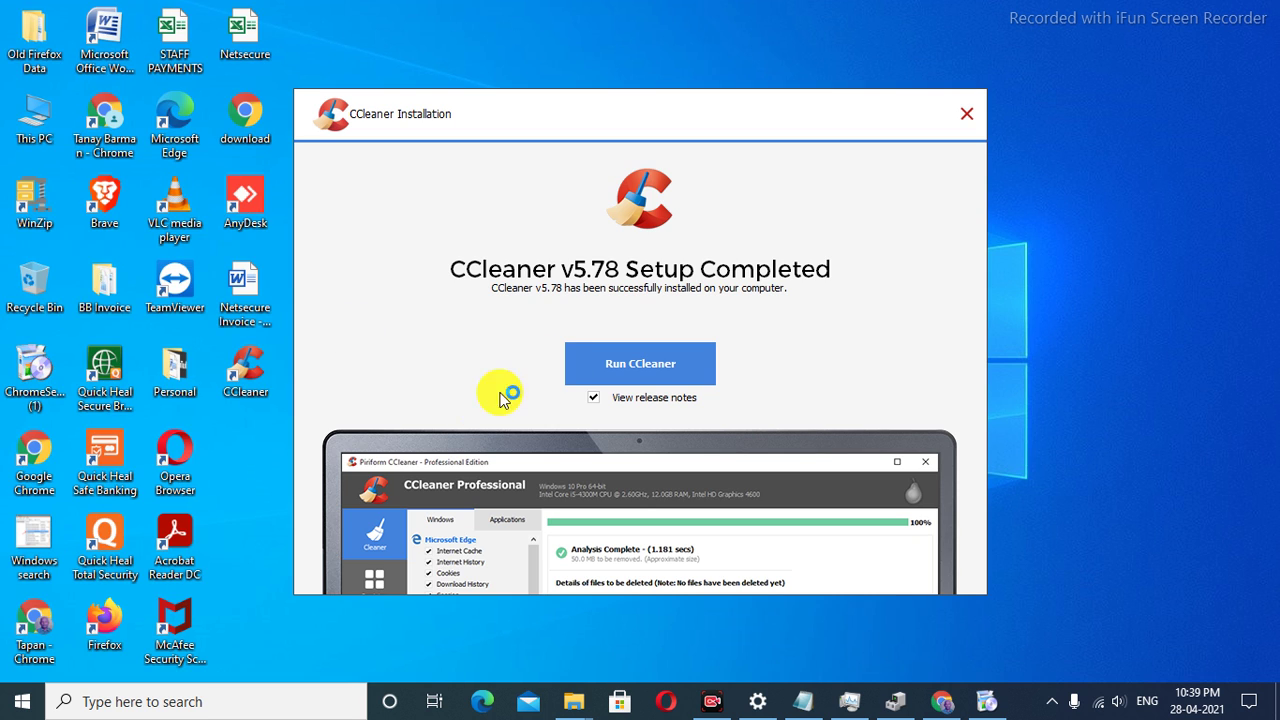
click(643, 367)
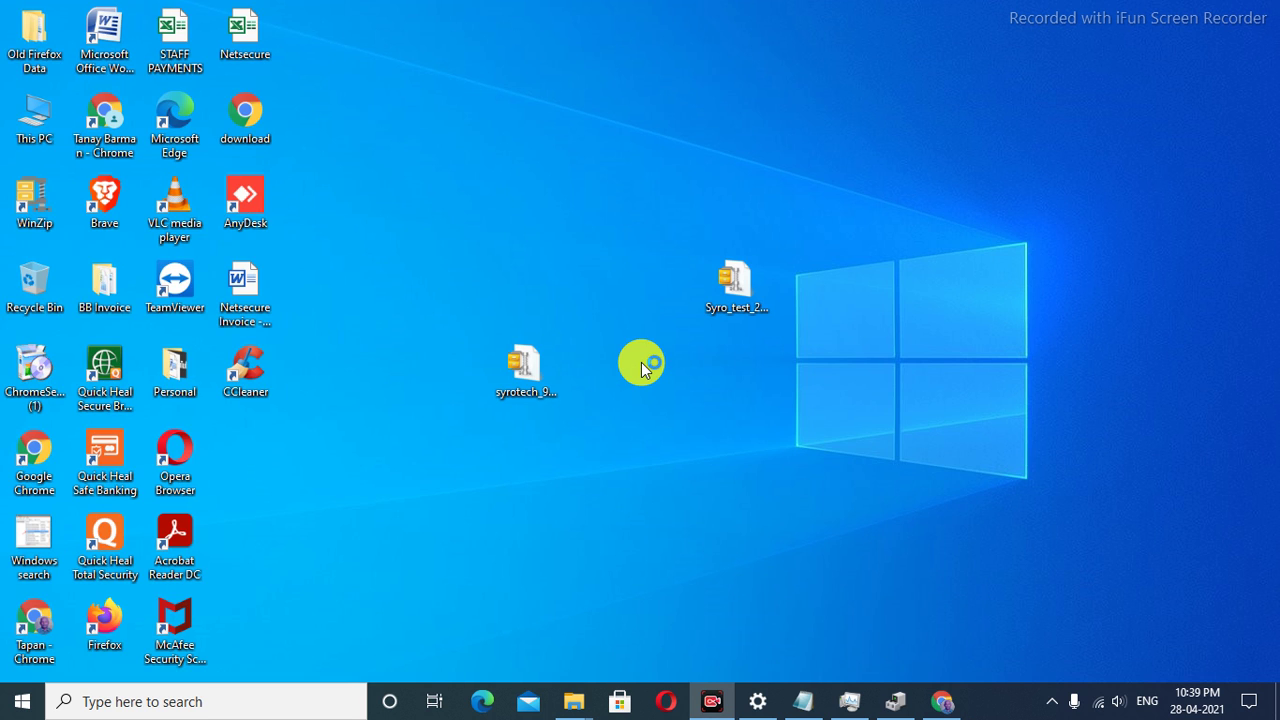
Open the Google homepage in the browser's new tab, minimize the browser and dismiss the Quick Heal Browsing Protection alert
click(925, 700)
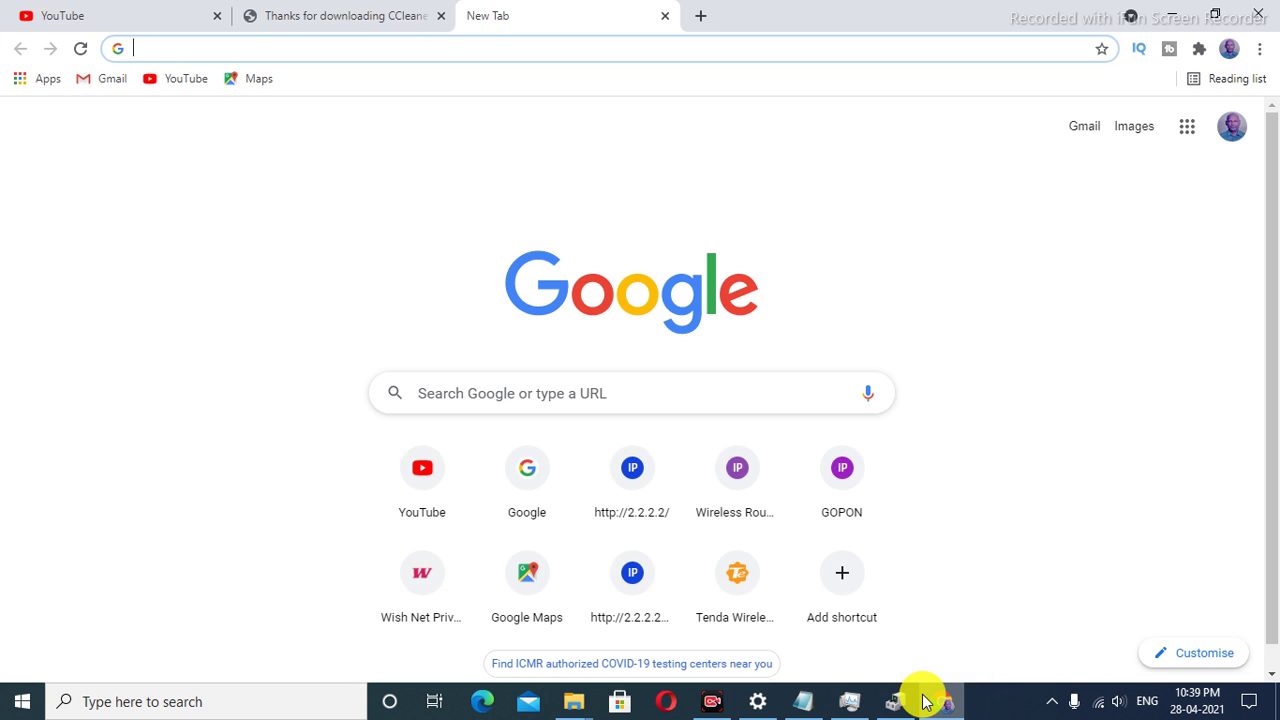
click(925, 700)
click(925, 700)
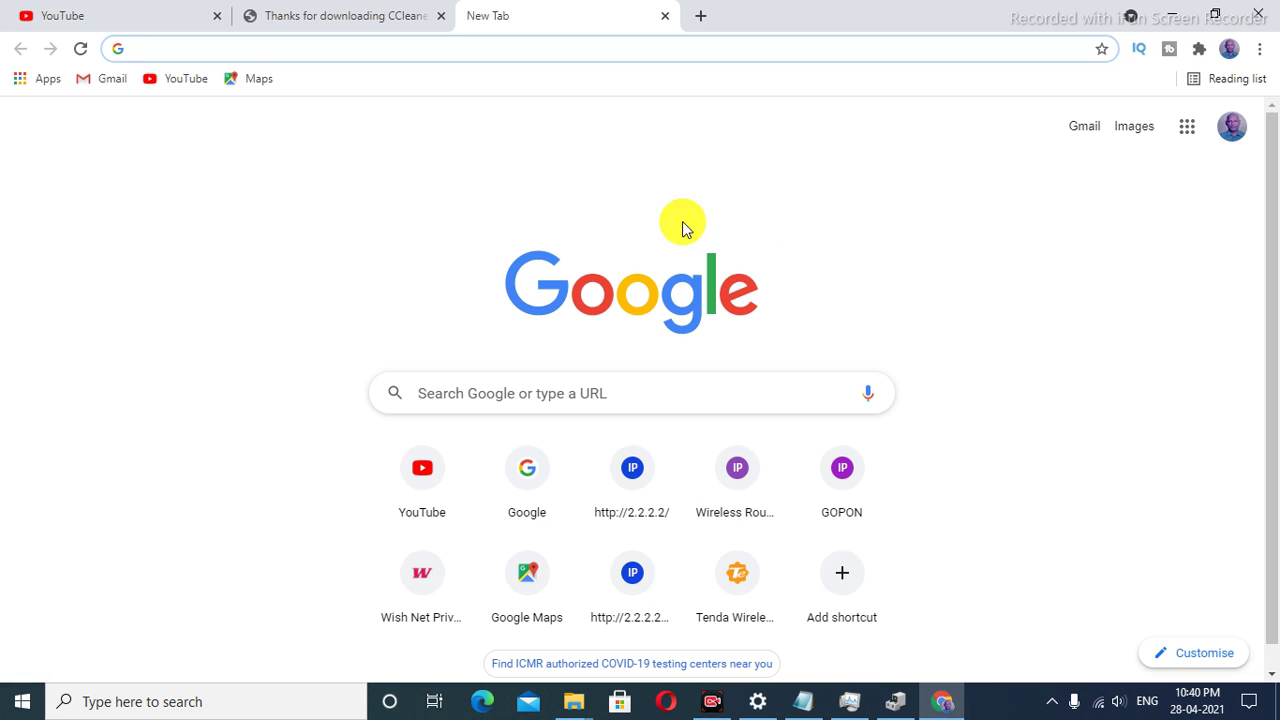
click(515, 483)
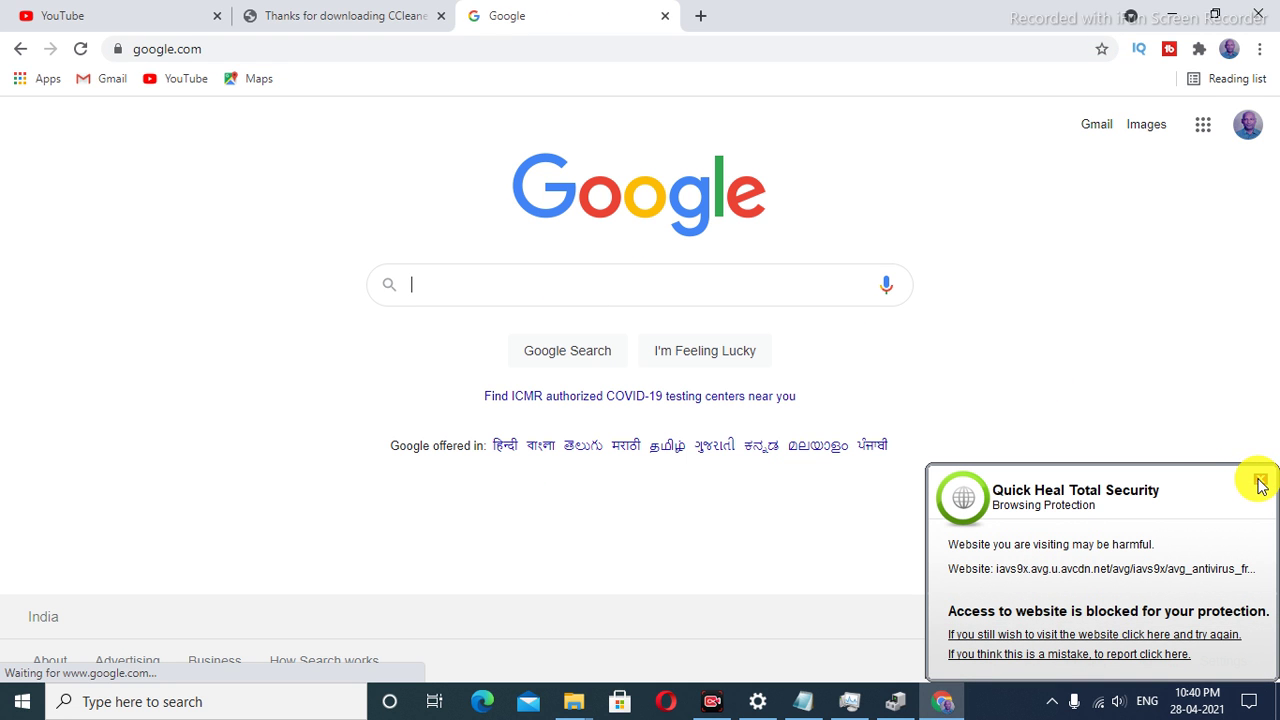
click(1260, 480)
click(1174, 12)
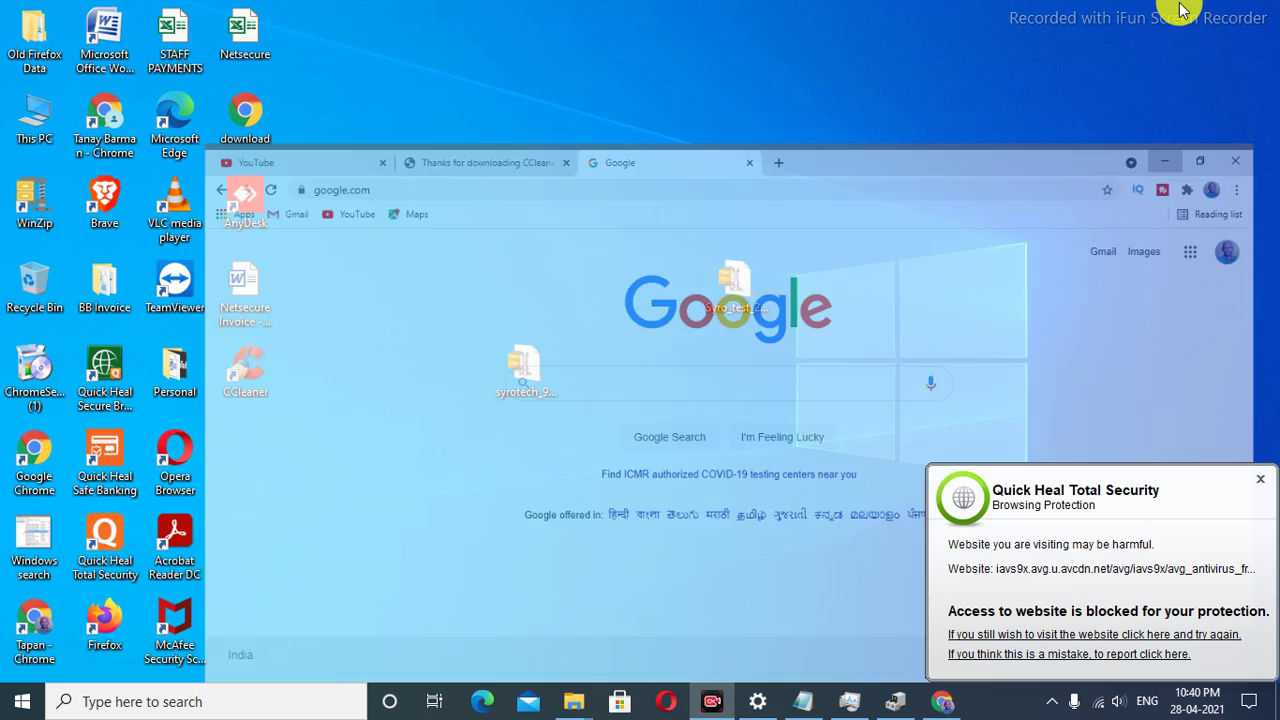
click(1261, 481)
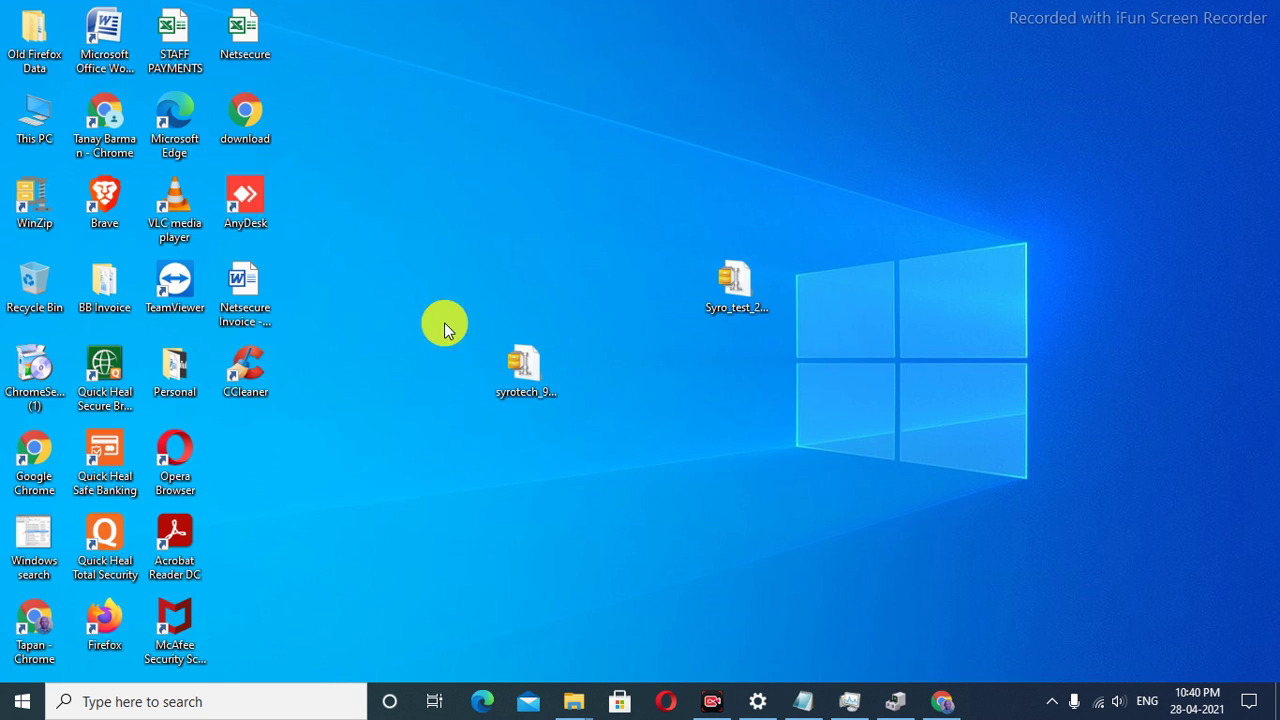
Launch CCleaner from the desktop, go through the Health Check introduction and start the analysis with Google Chrome selected for closing
double_click(247, 373)
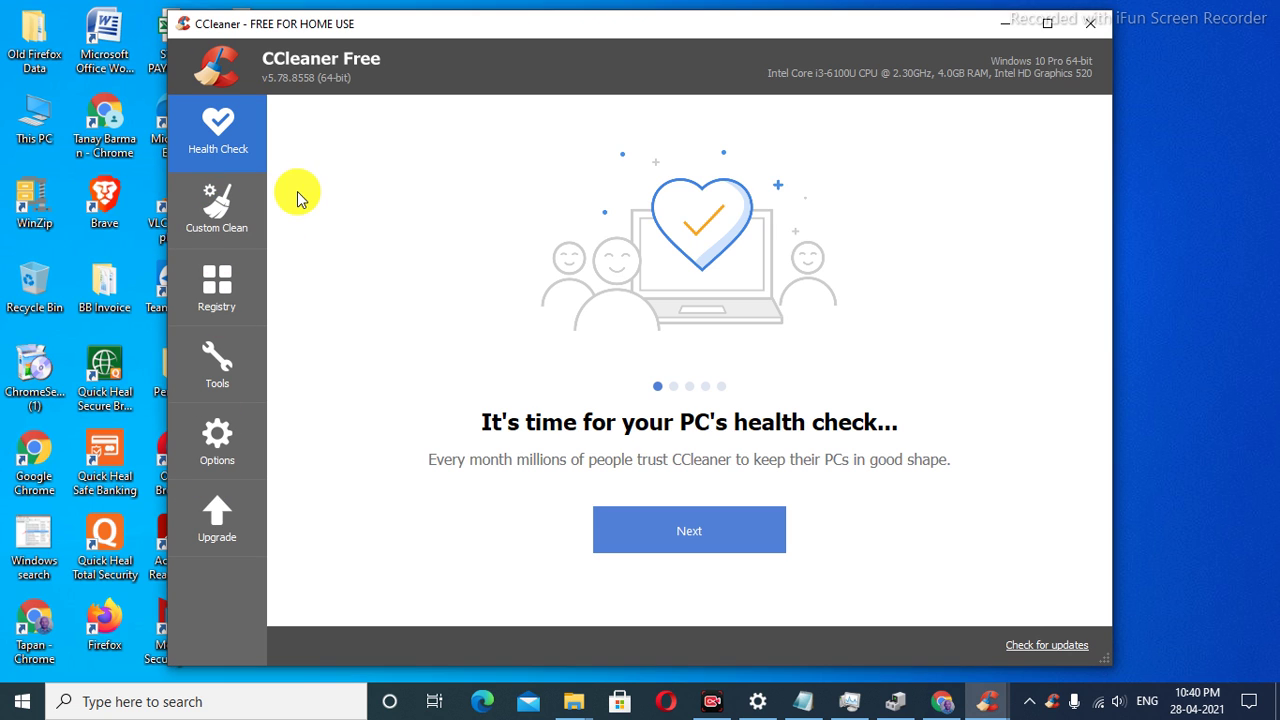
click(622, 527)
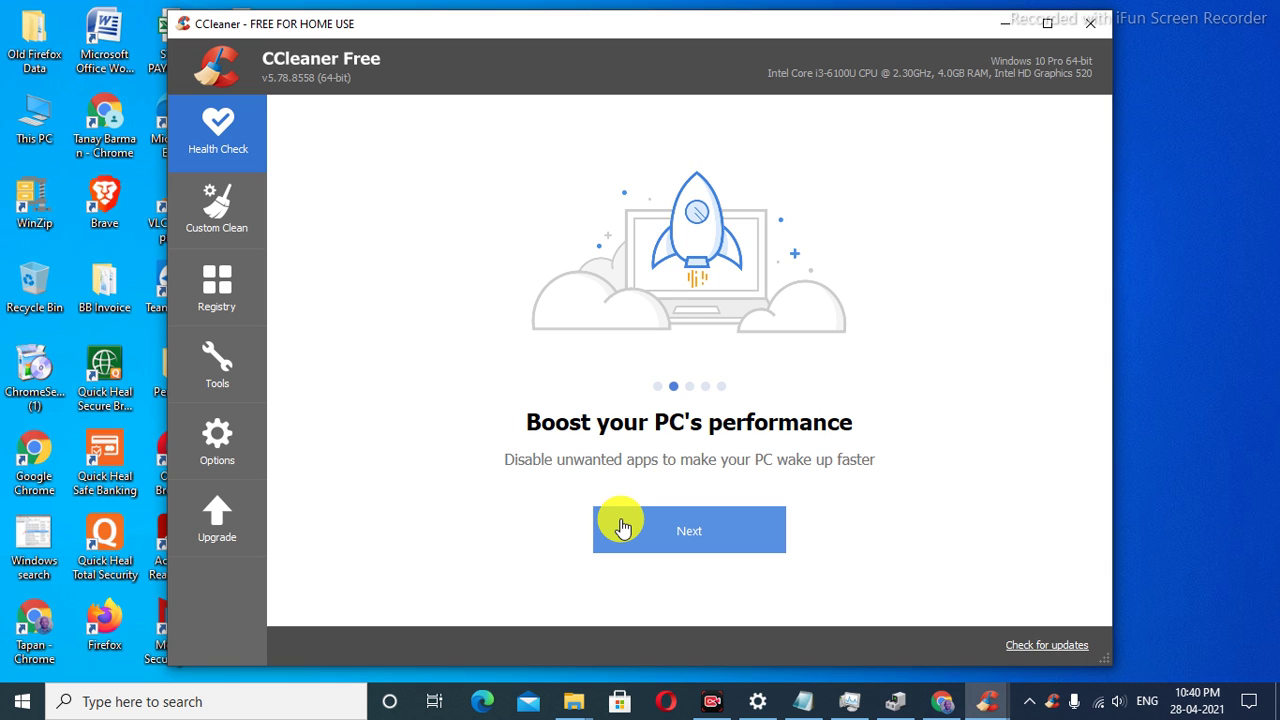
click(622, 527)
click(622, 527)
click(622, 527)
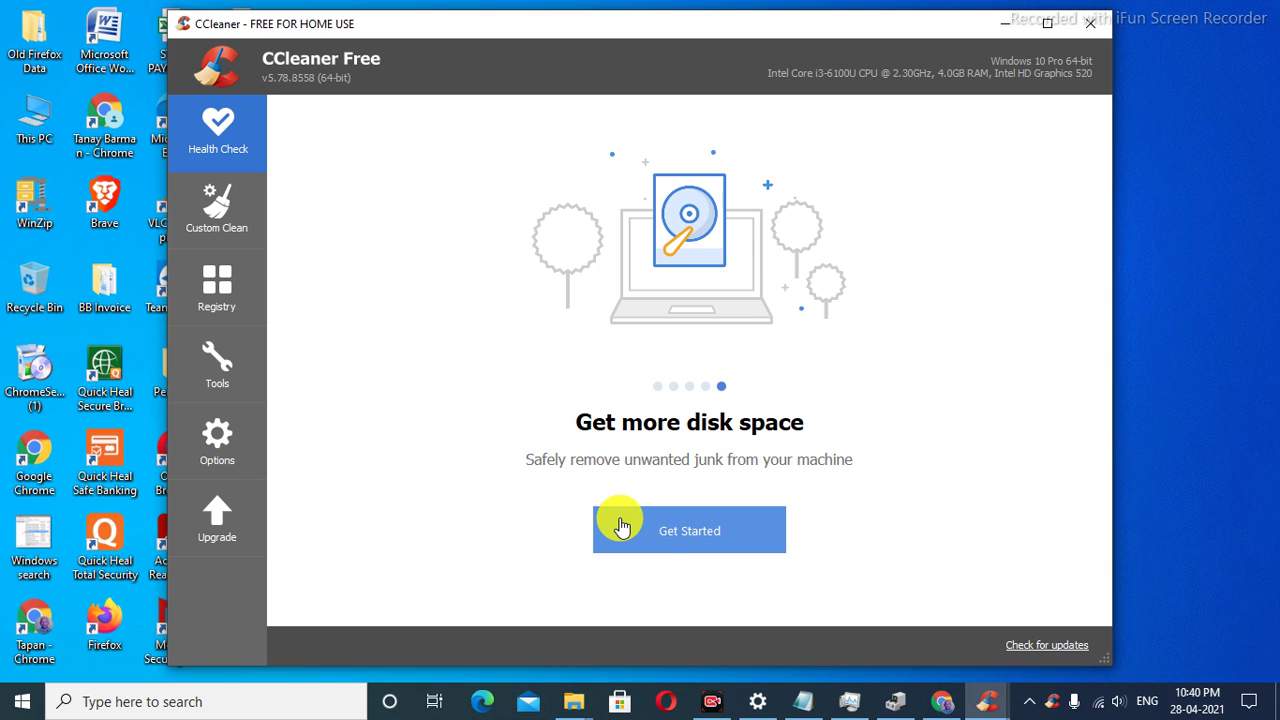
click(622, 527)
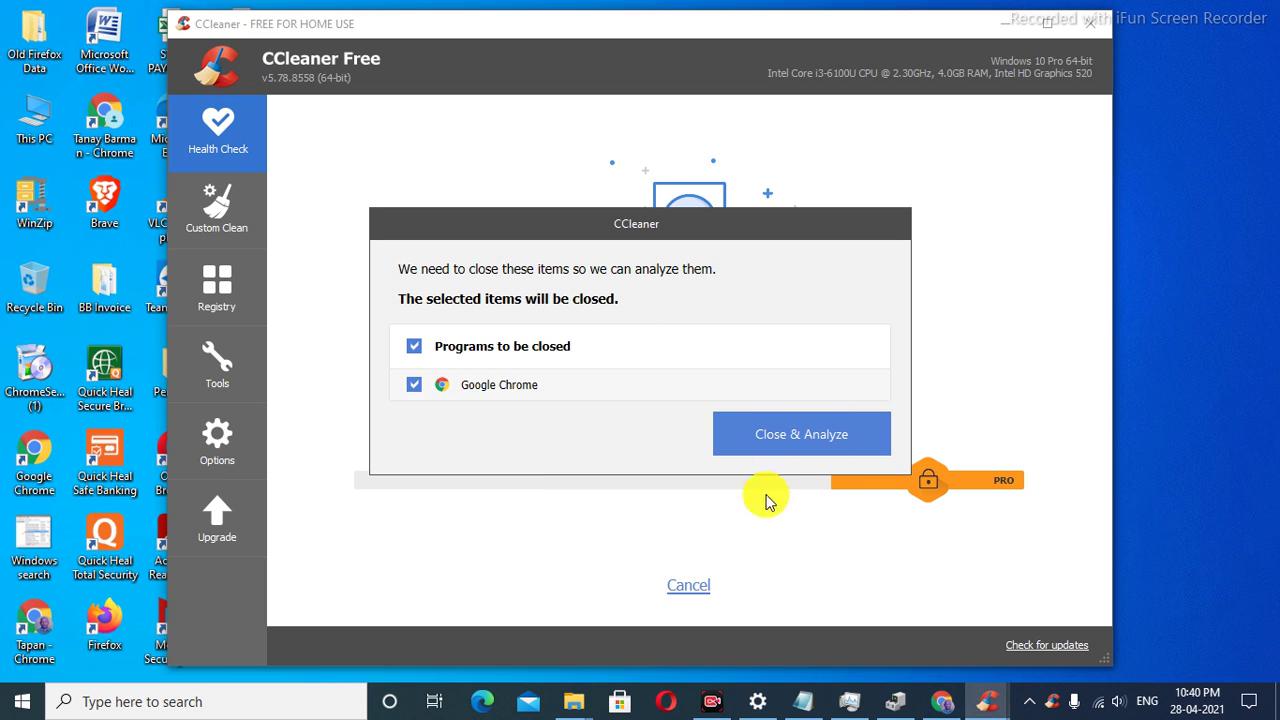
click(745, 430)
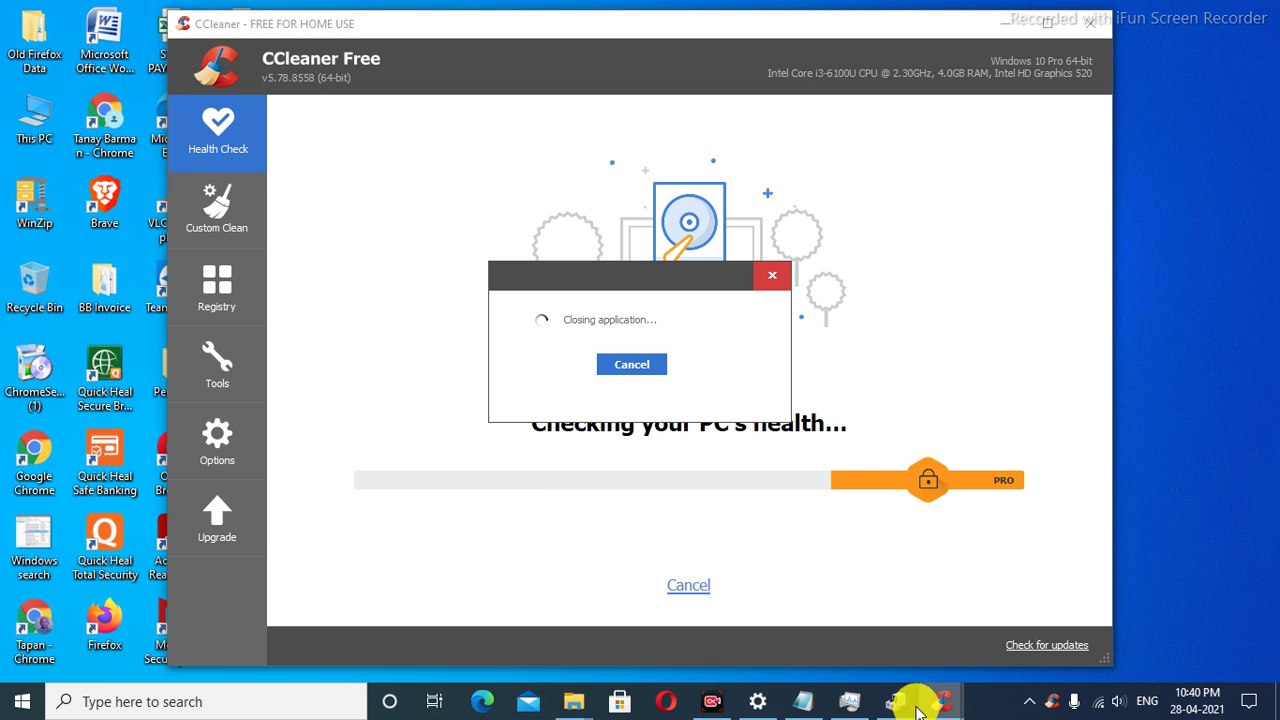
Bring up the open Device Manager window and close it
mouse_move(900, 700)
click(895, 605)
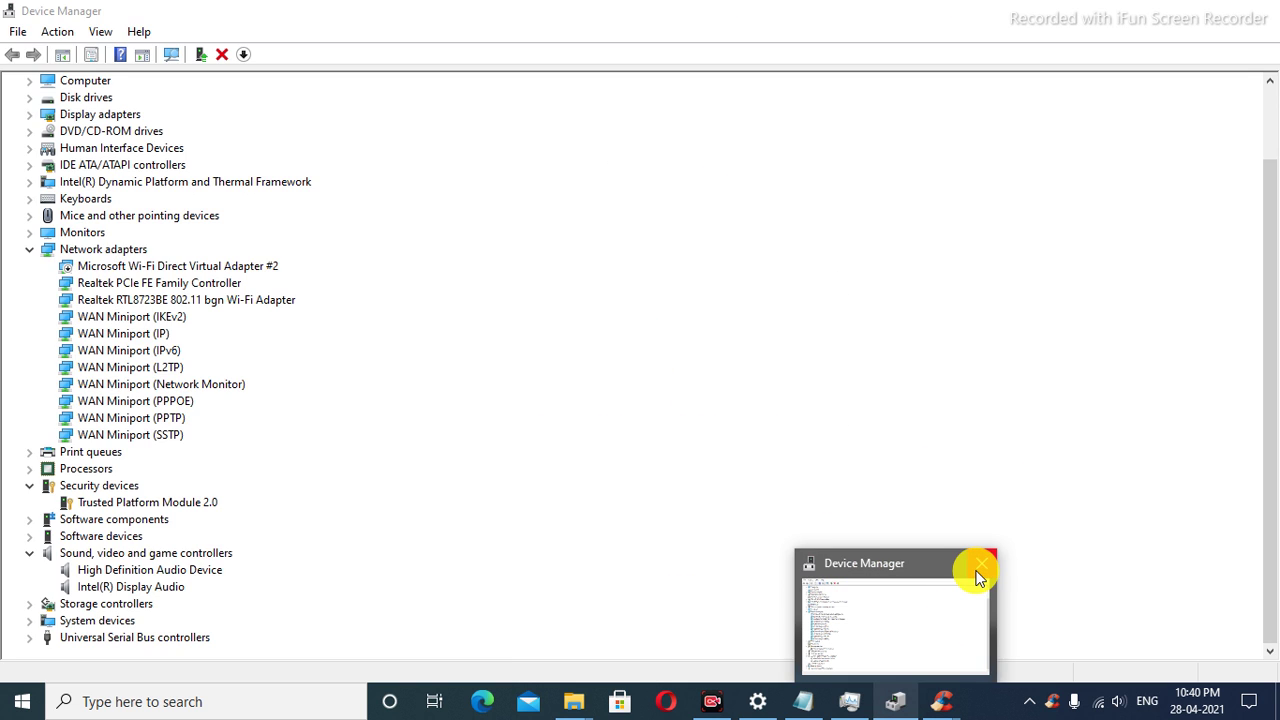
click(979, 575)
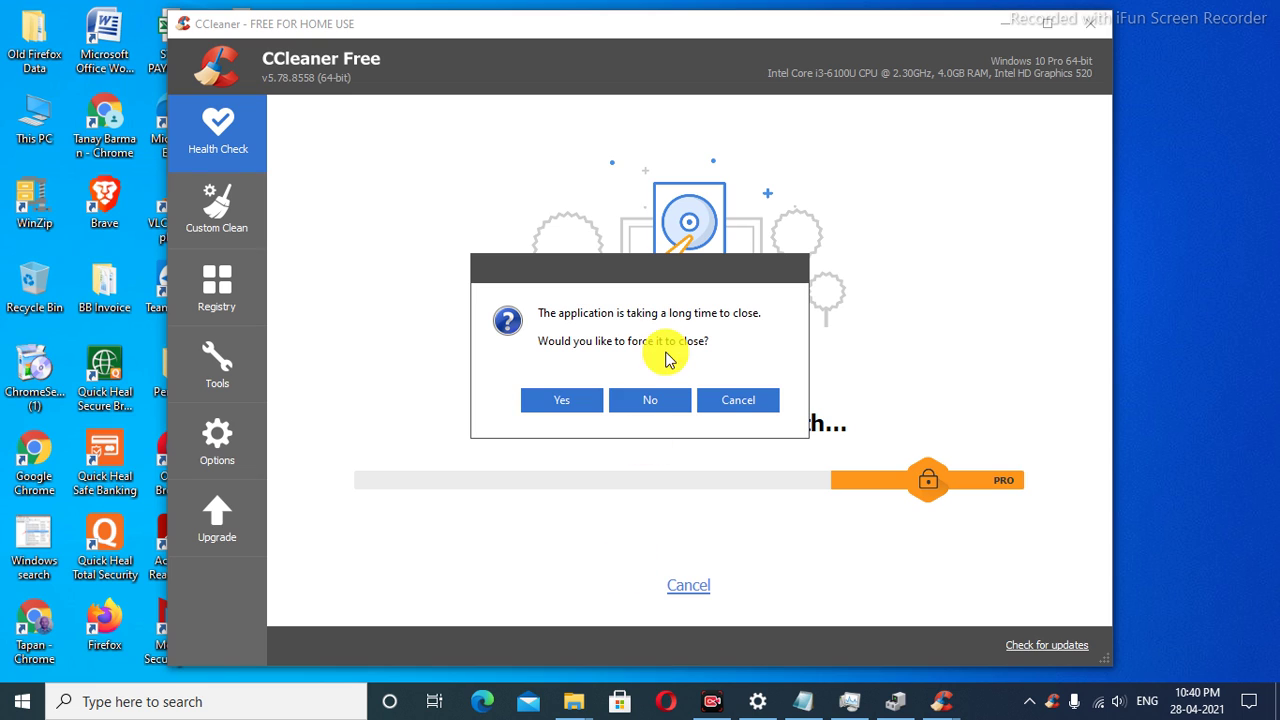
Force Google Chrome to close for the analysis, and close the CCleaner window during the health check
click(563, 398)
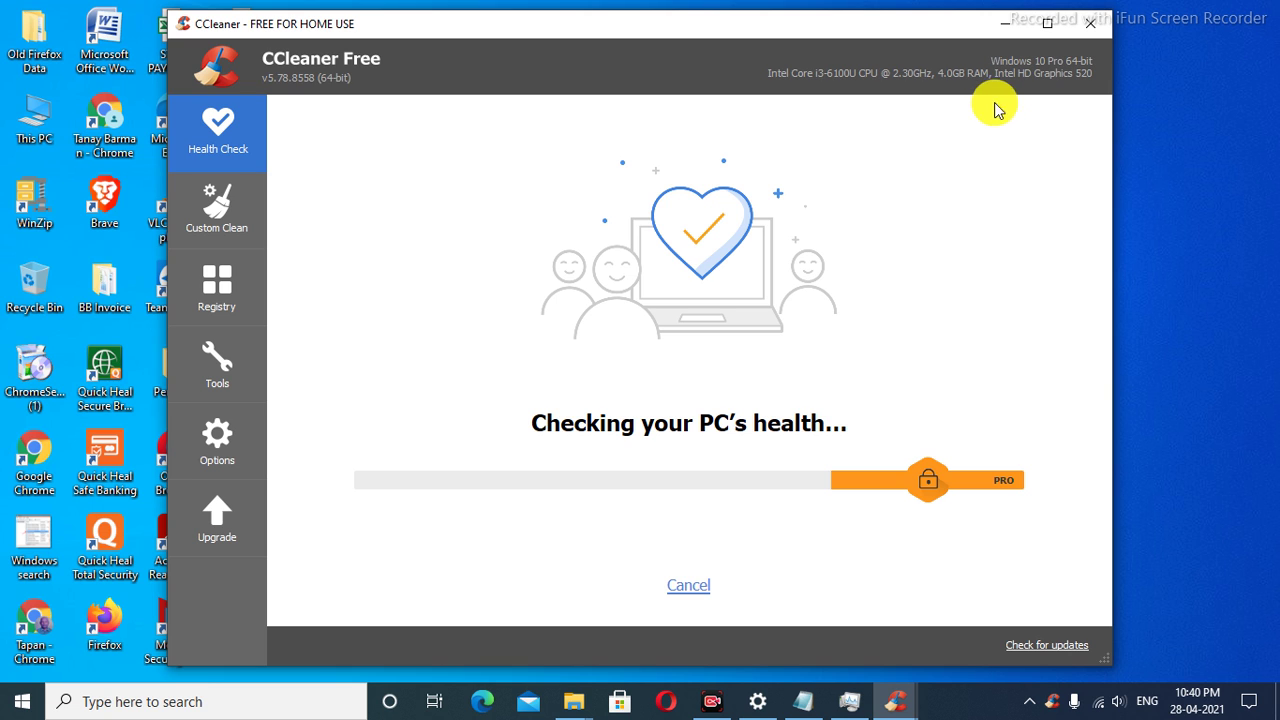
click(1092, 30)
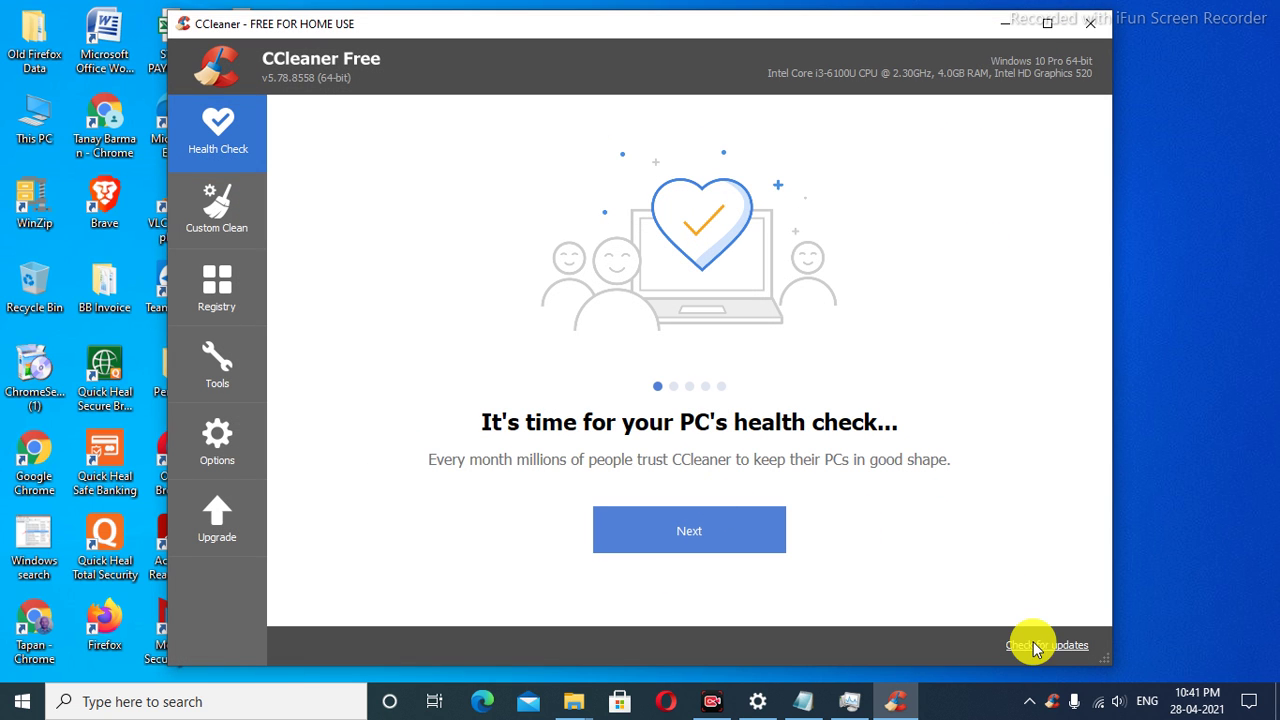